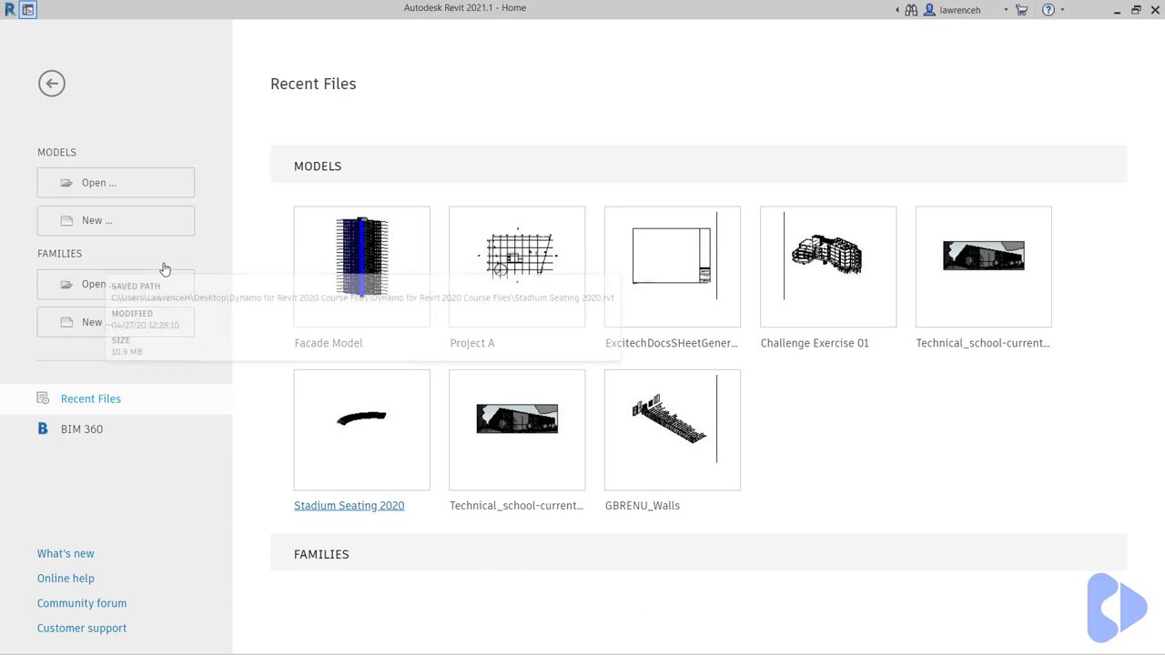
Create a new project from the Structural Template.
click(102, 223)
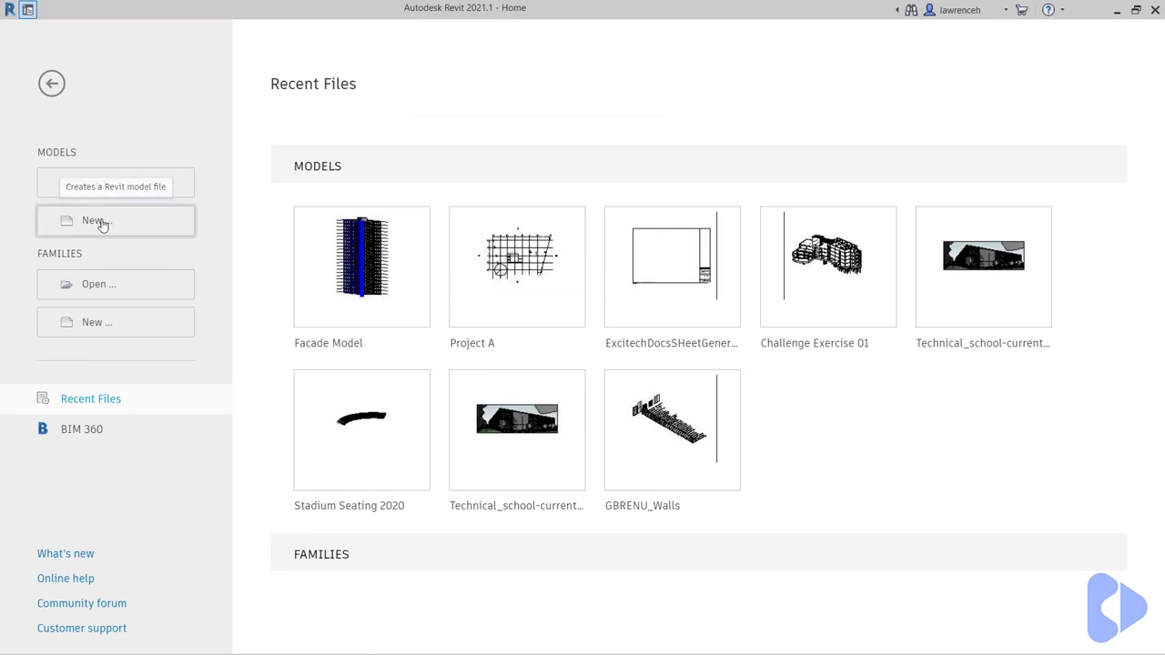
click(473, 182)
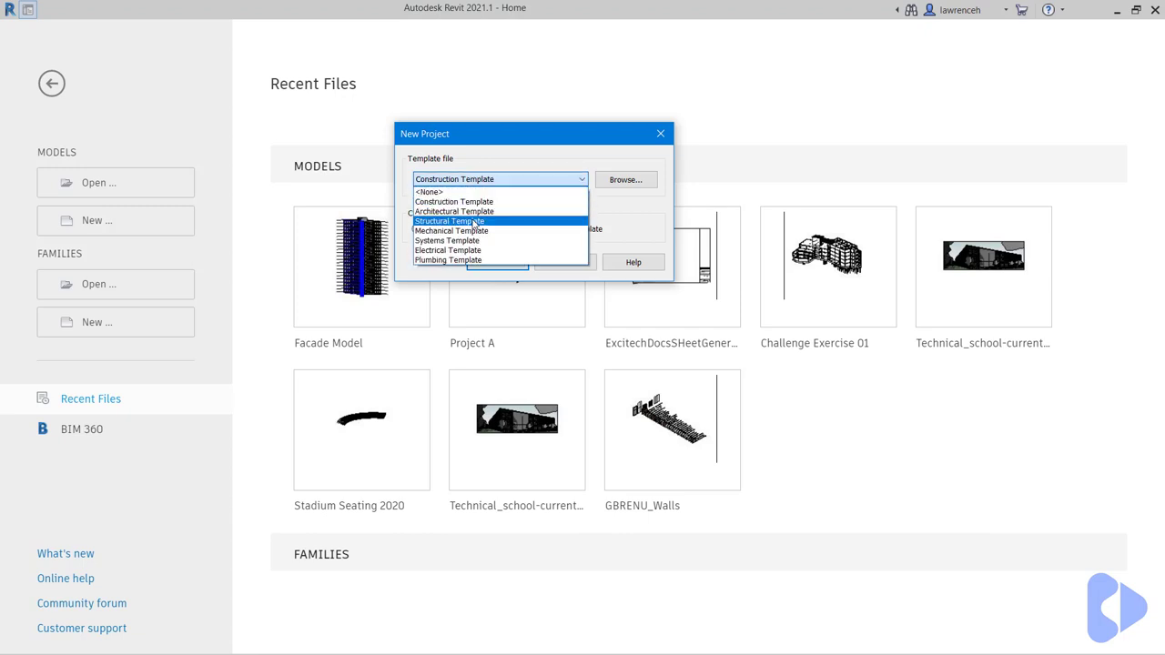
click(475, 221)
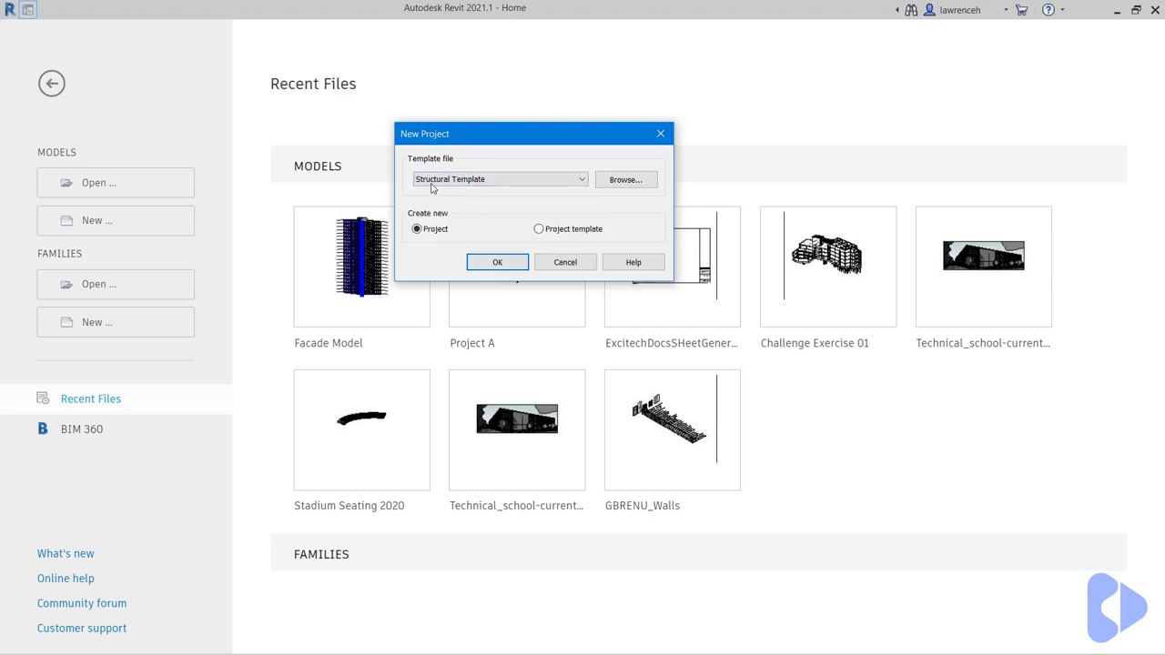
click(499, 266)
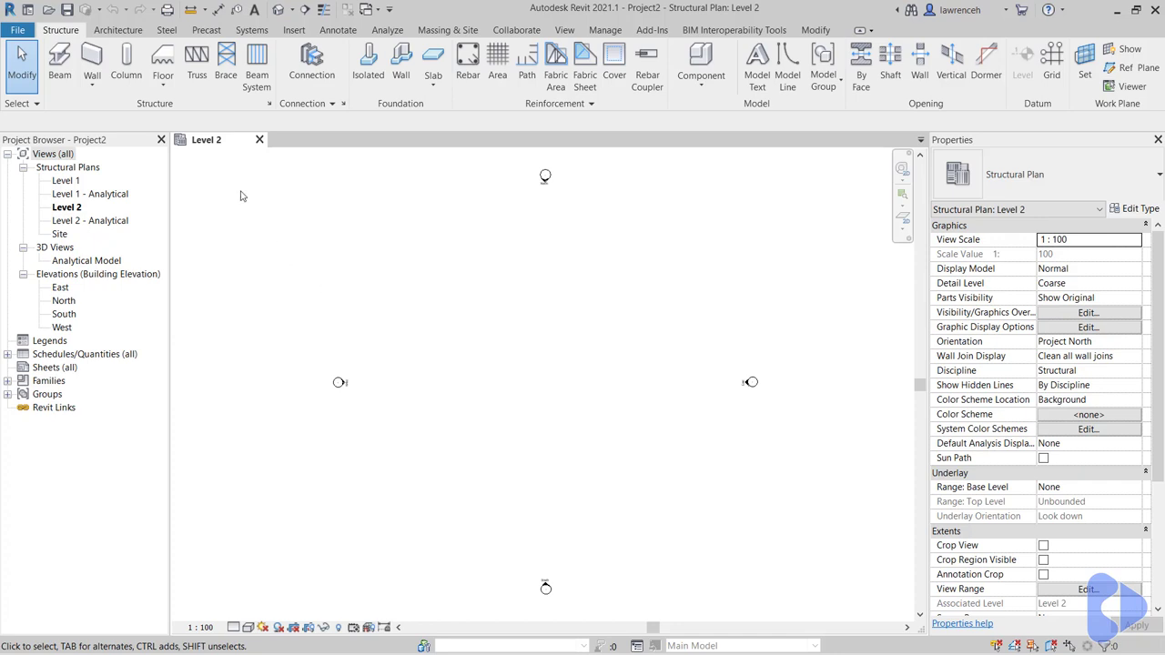
Start a Generic - 200mm structural wall and set it by depth down to Level 1.
click(92, 57)
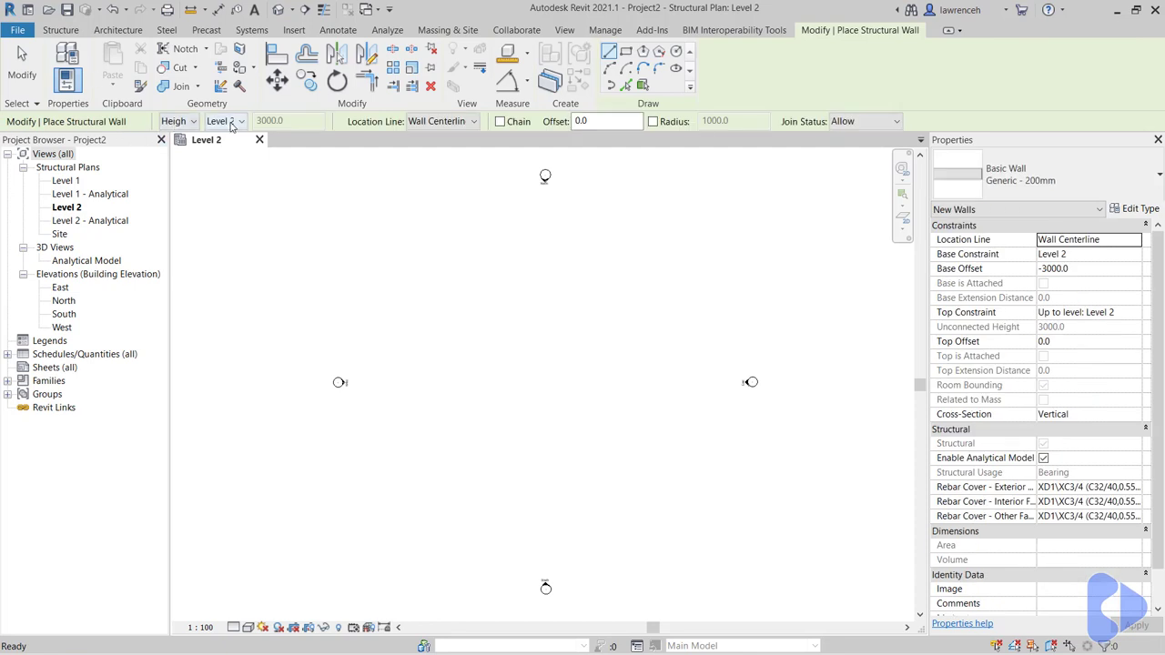
click(187, 121)
click(189, 136)
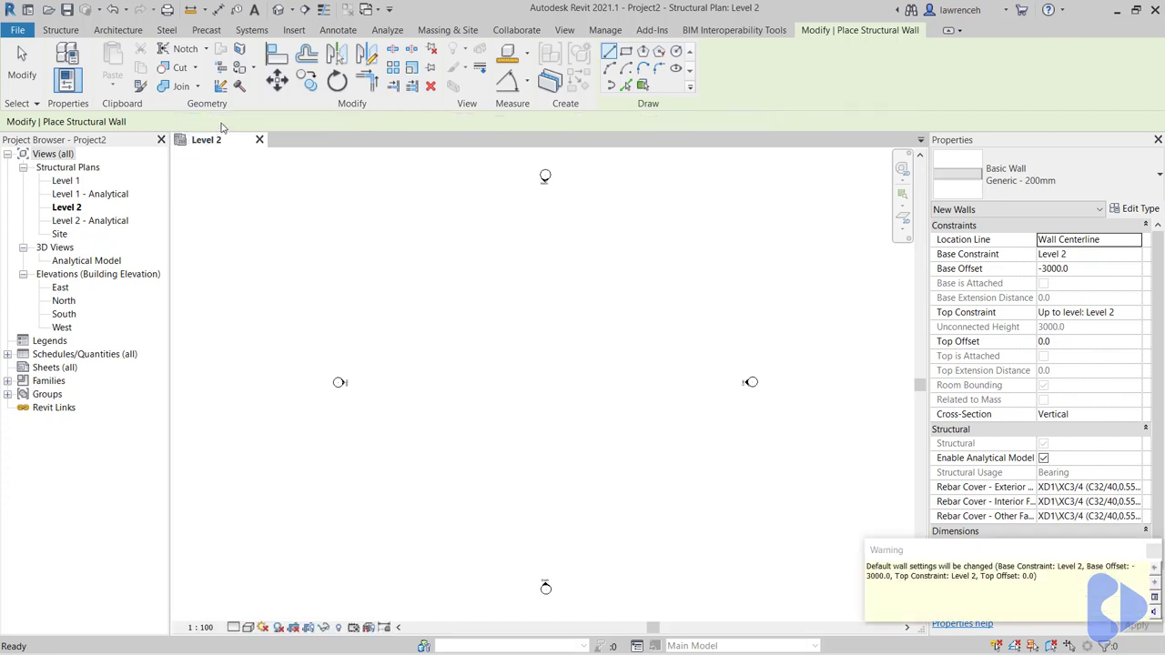
click(235, 121)
click(235, 136)
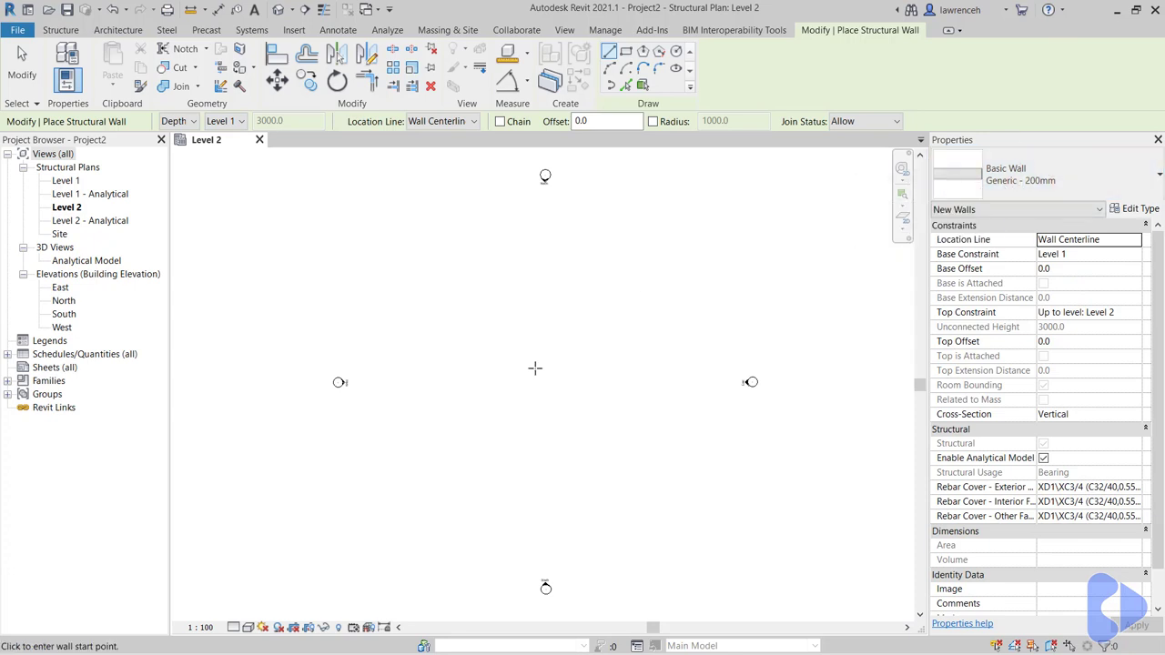
Draw a vertical structural wall about 4300 mm long and a horizontal one about 5700 mm long crossing it.
scroll(476, 390, up, 3)
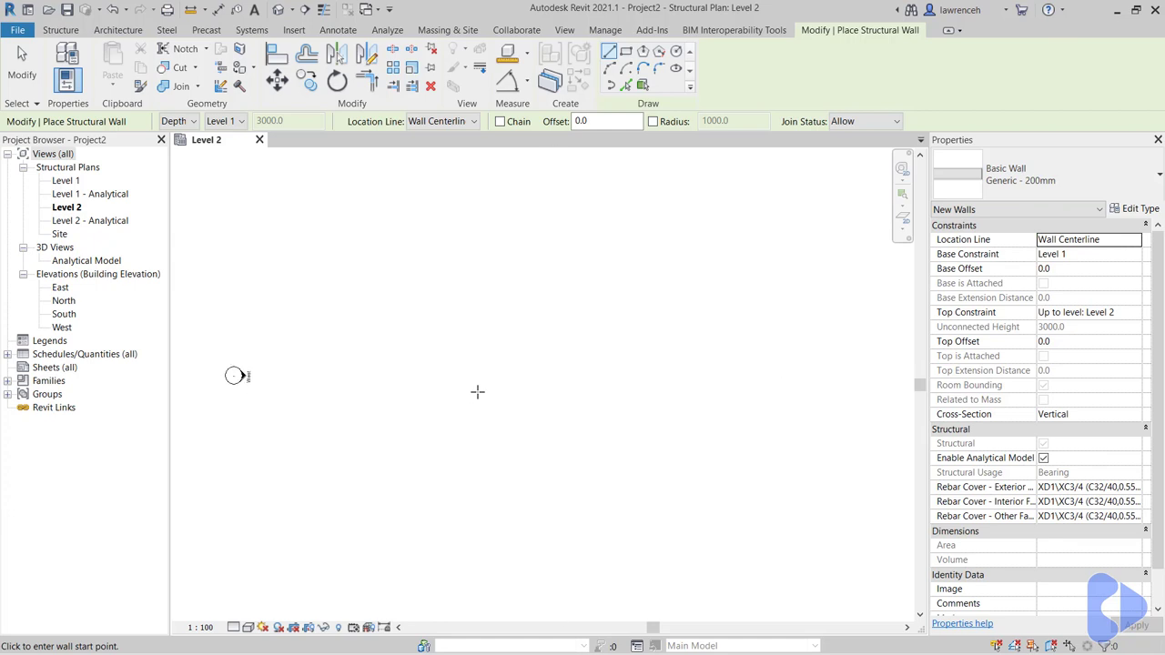
click(484, 437)
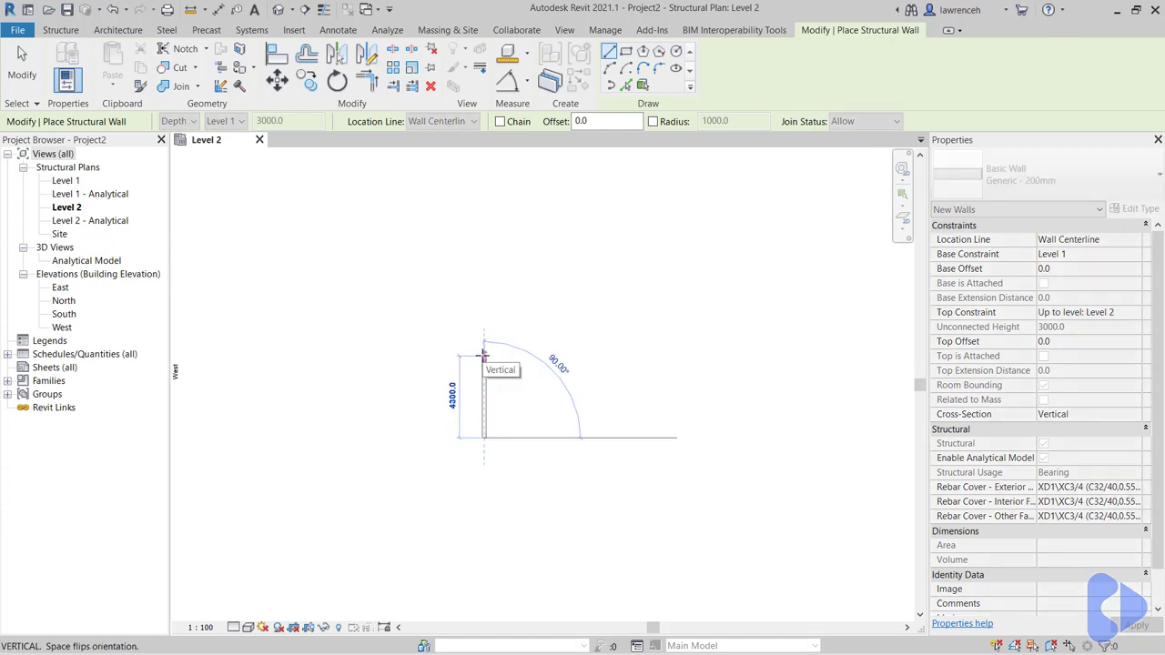
click(484, 353)
scroll(501, 395, up, 3)
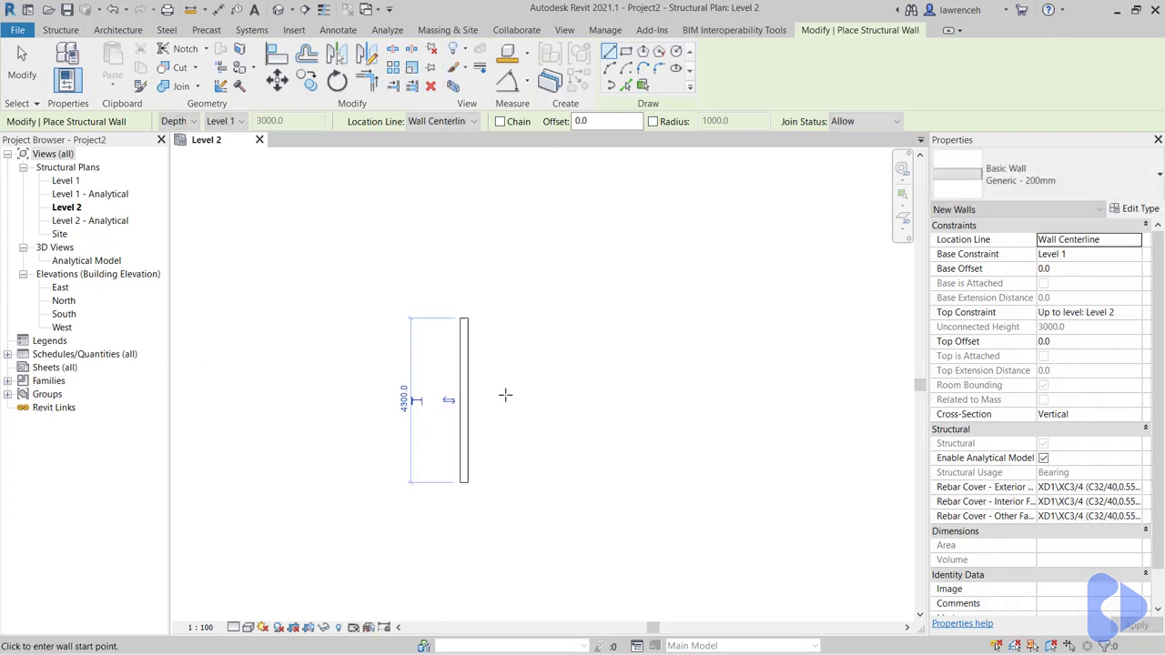
click(290, 396)
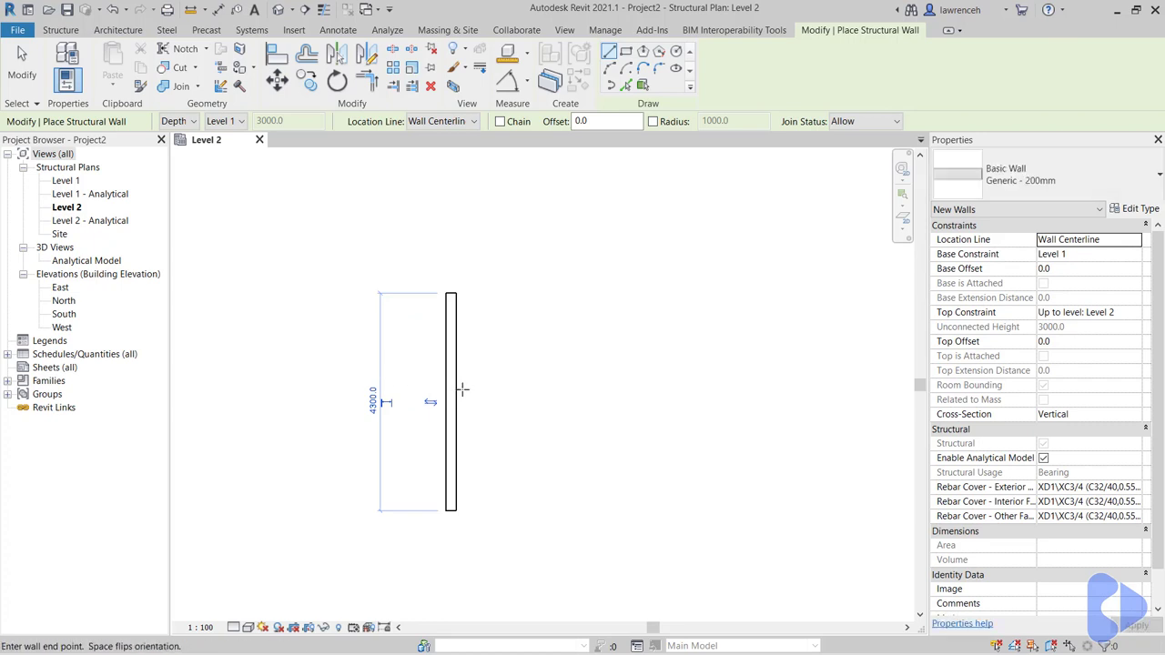
click(578, 396)
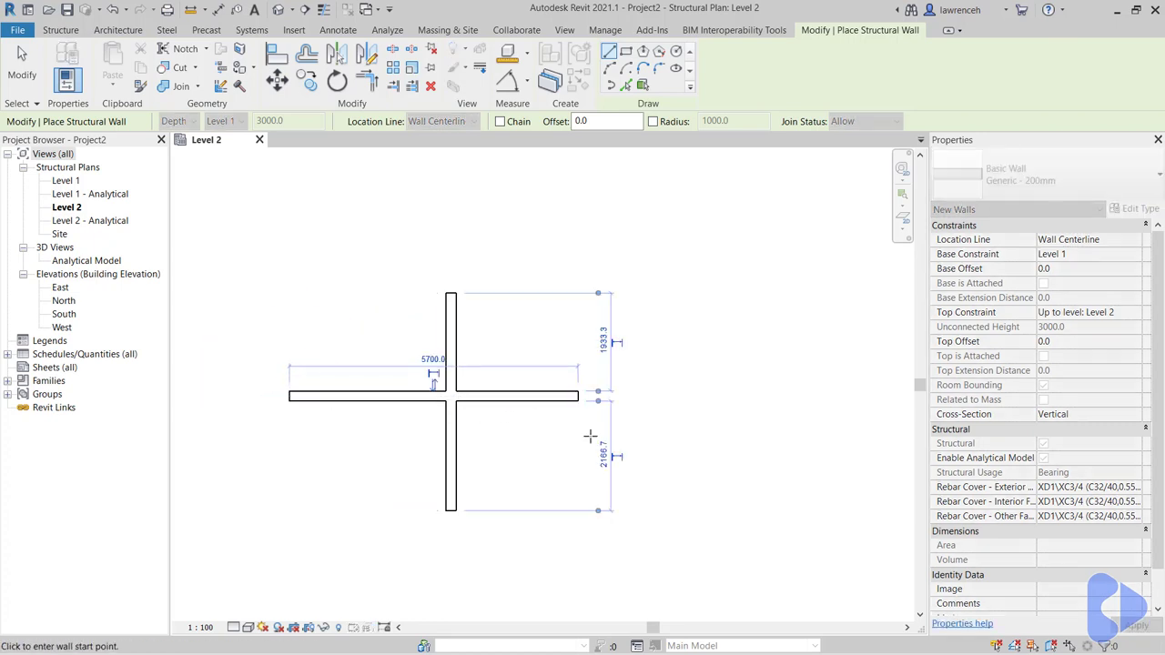
key(Escape)
key(Escape)
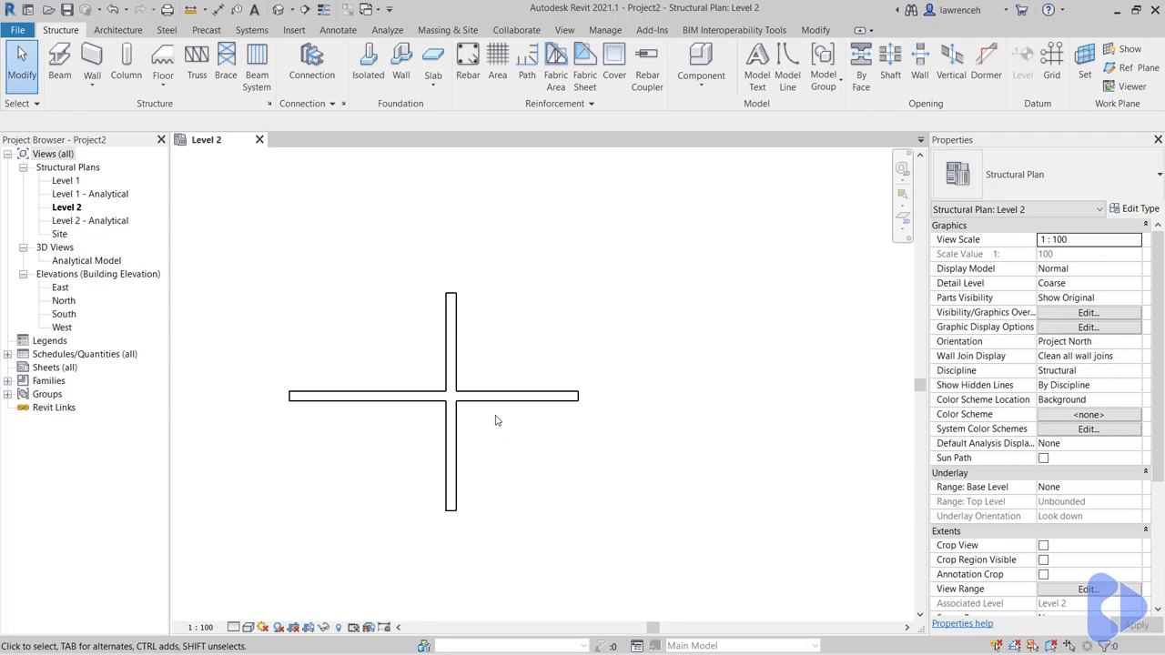
Select the horizontal wall to examine how it meets the vertical wall at the crossing.
click(490, 405)
scroll(464, 415, up, 3)
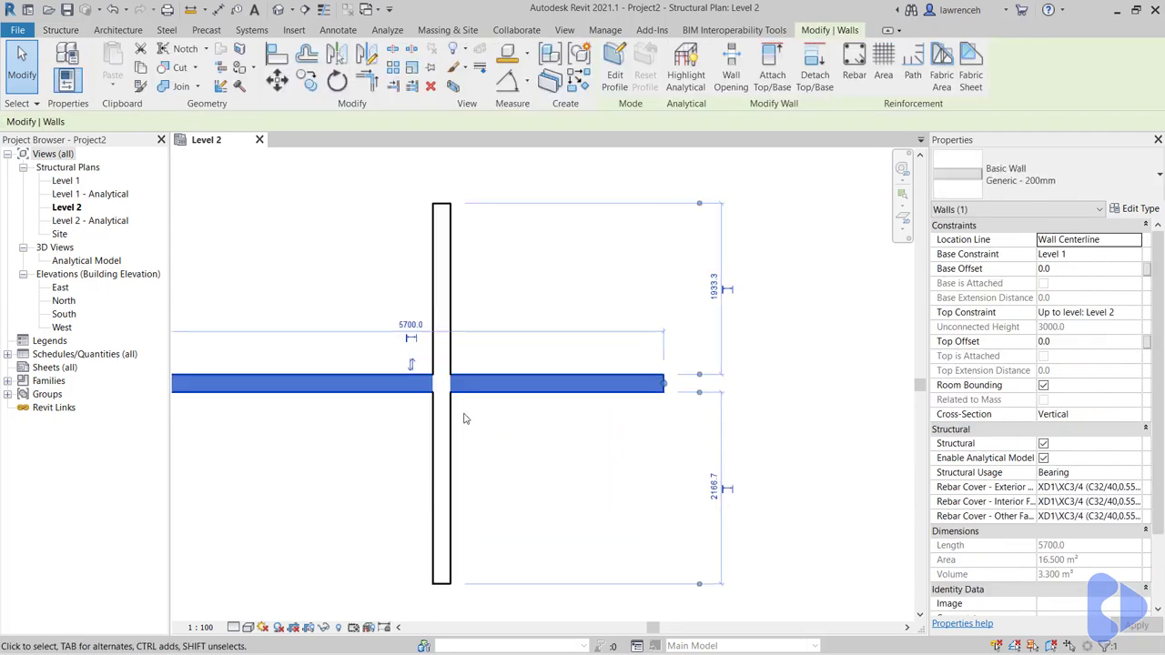
click(466, 438)
click(475, 398)
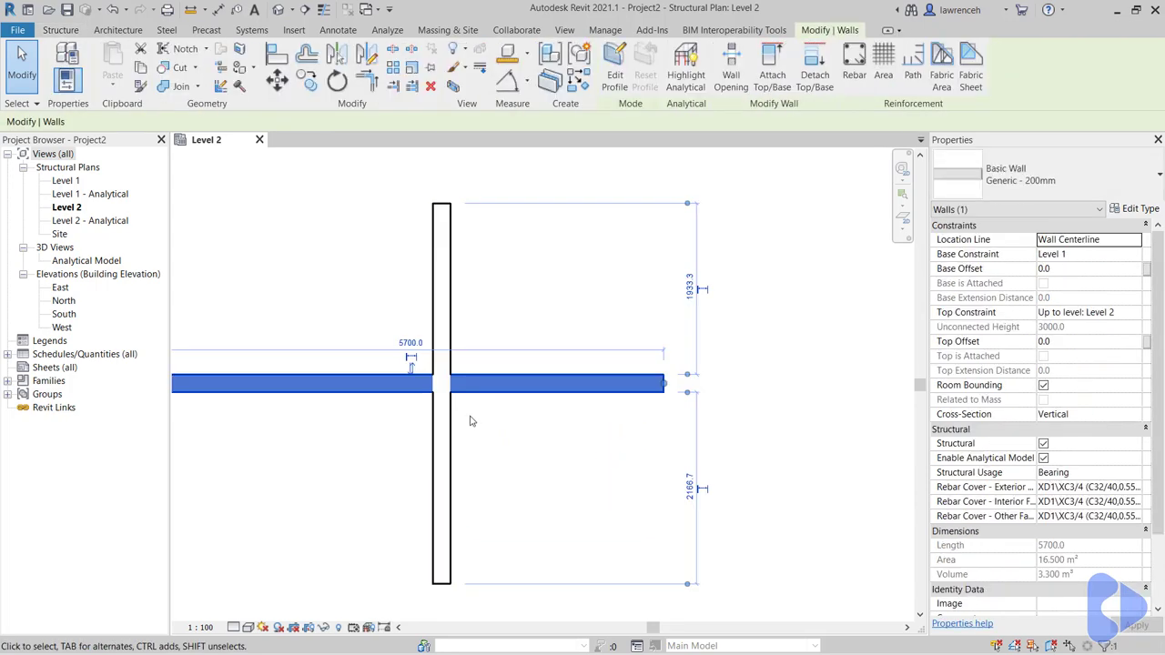
click(469, 429)
click(469, 429)
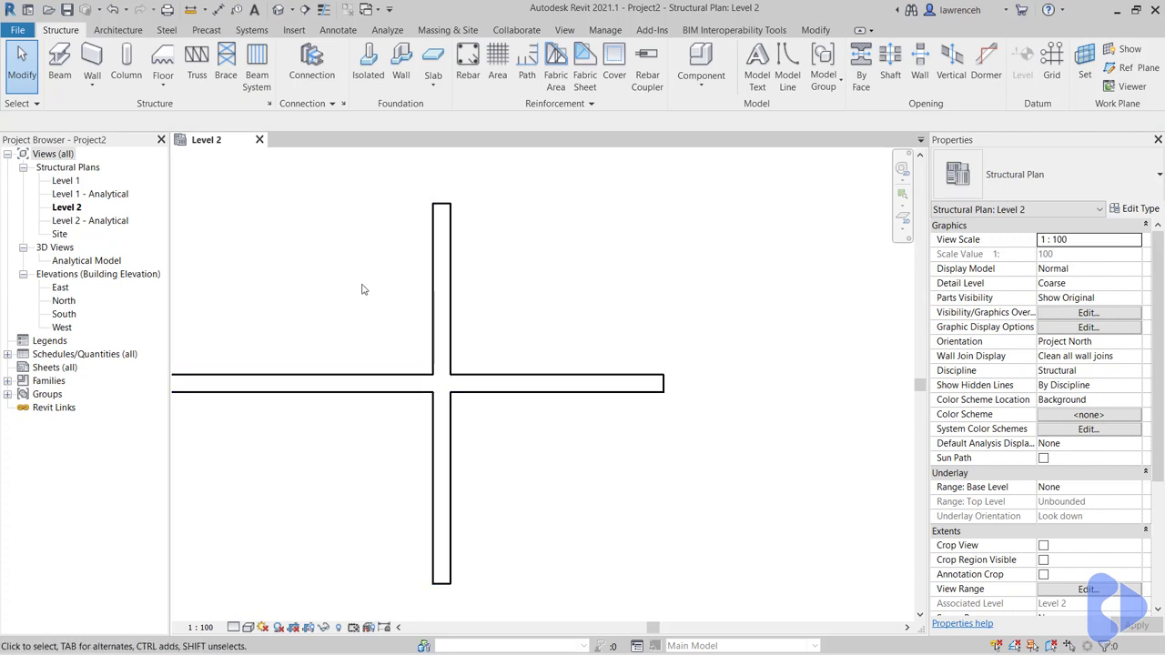
Unjoin the geometry of the two crossing walls.
scroll(392, 297, up, 2)
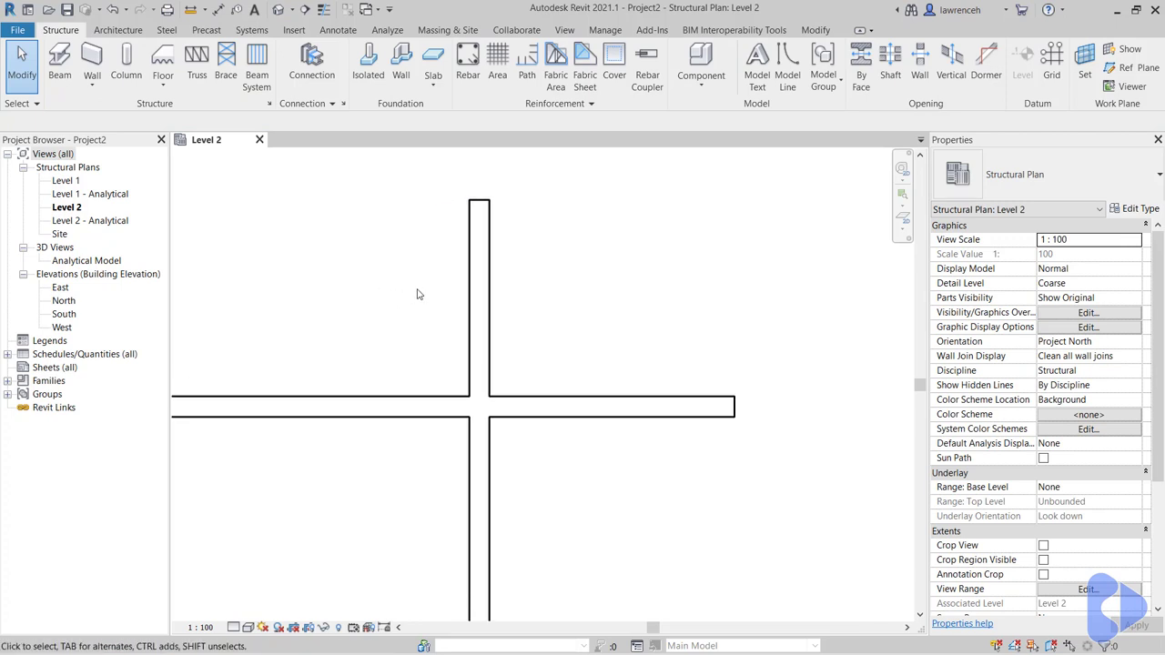
click(490, 303)
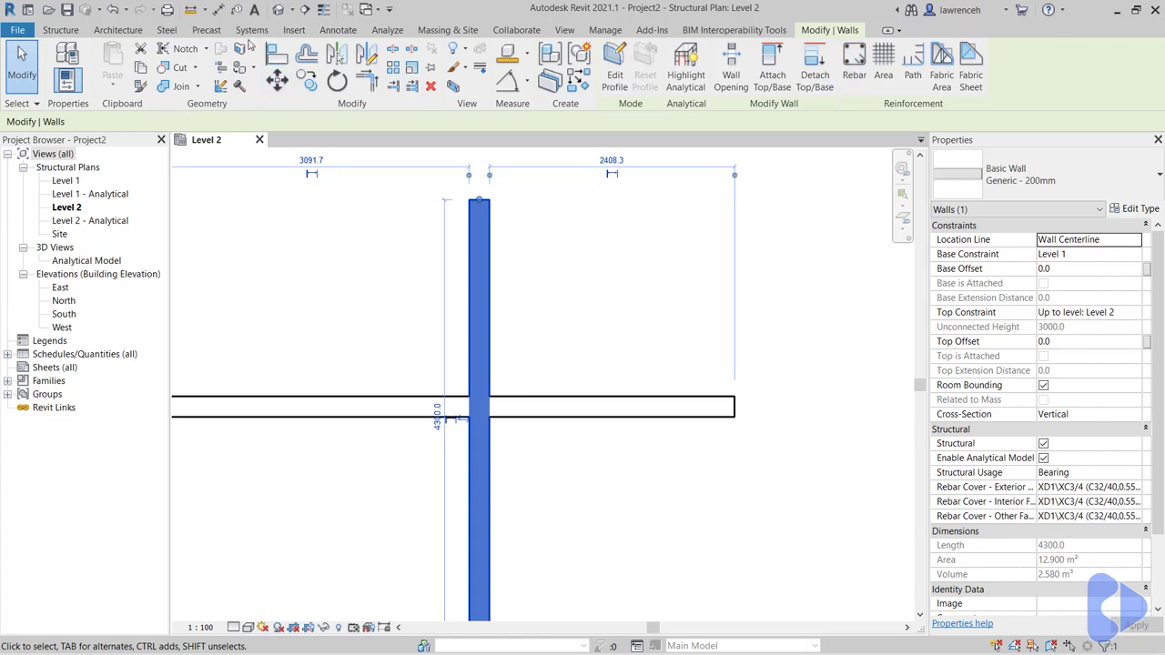
click(197, 87)
click(196, 87)
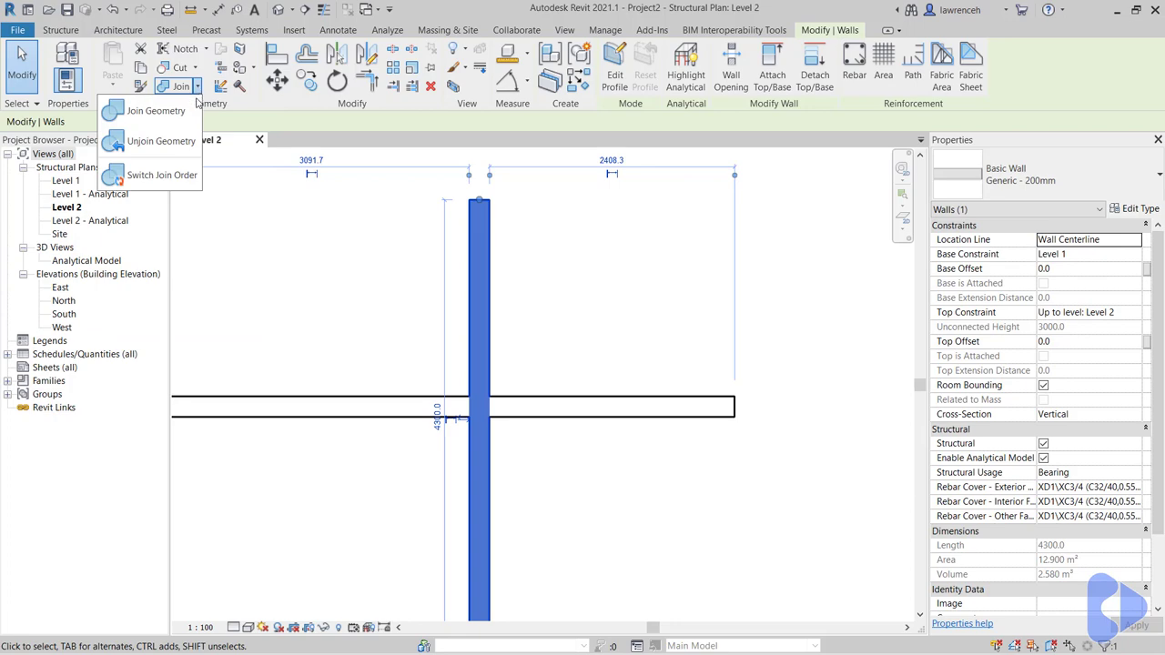
click(162, 142)
click(433, 399)
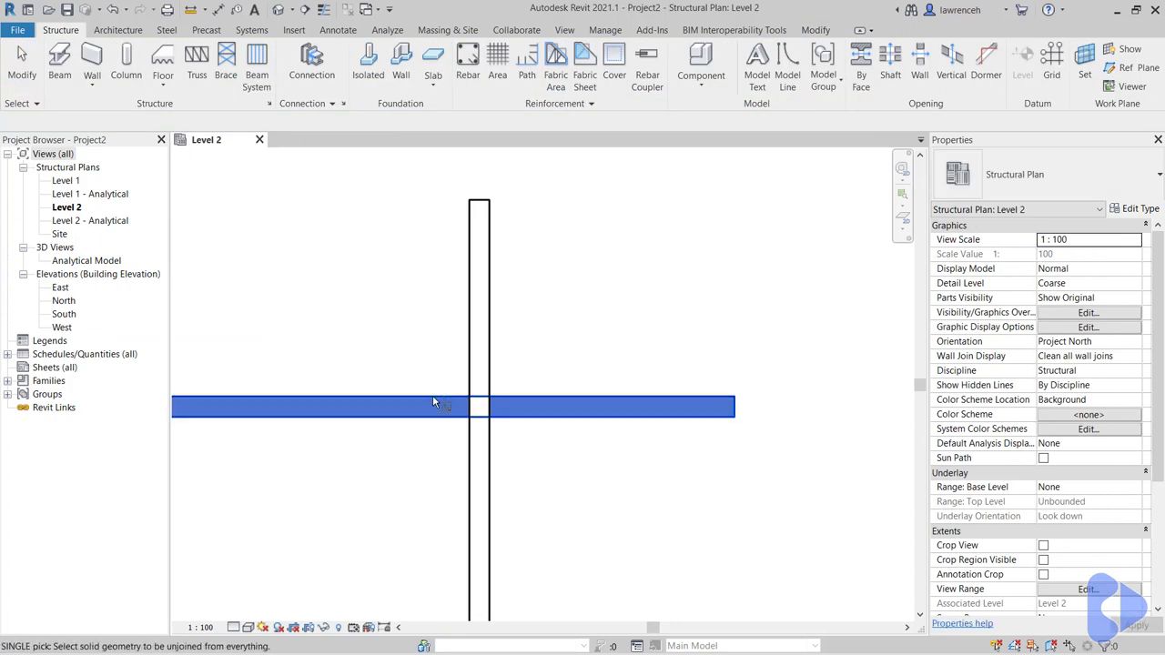
click(473, 390)
right_click(576, 269)
click(605, 279)
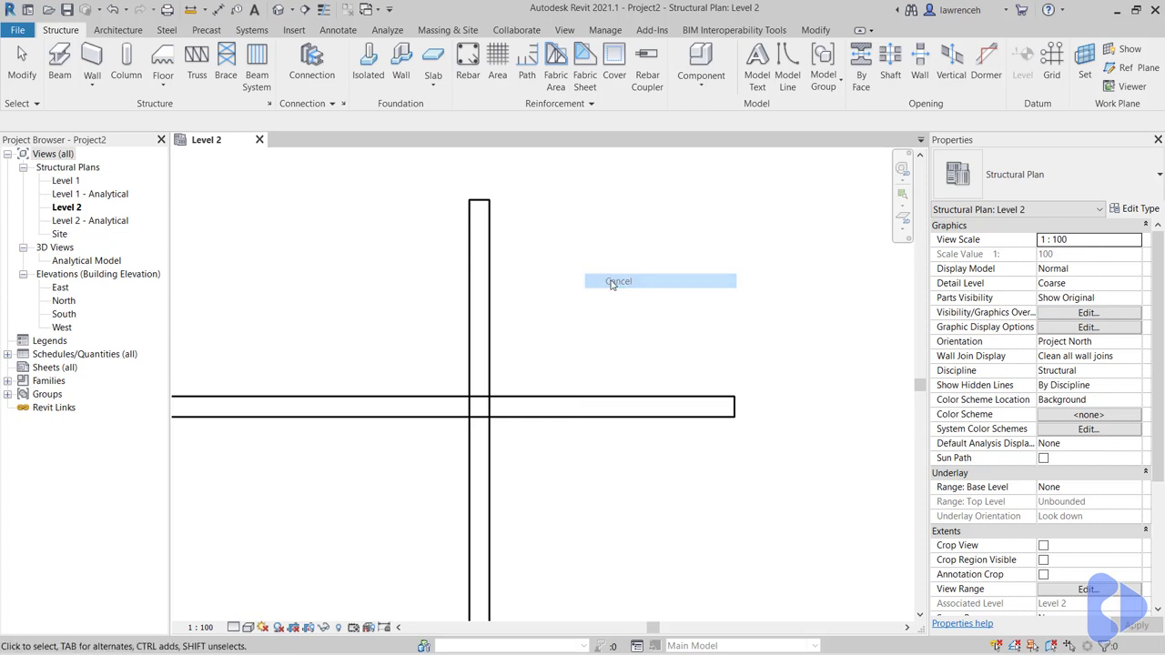
right_click(585, 274)
click(617, 292)
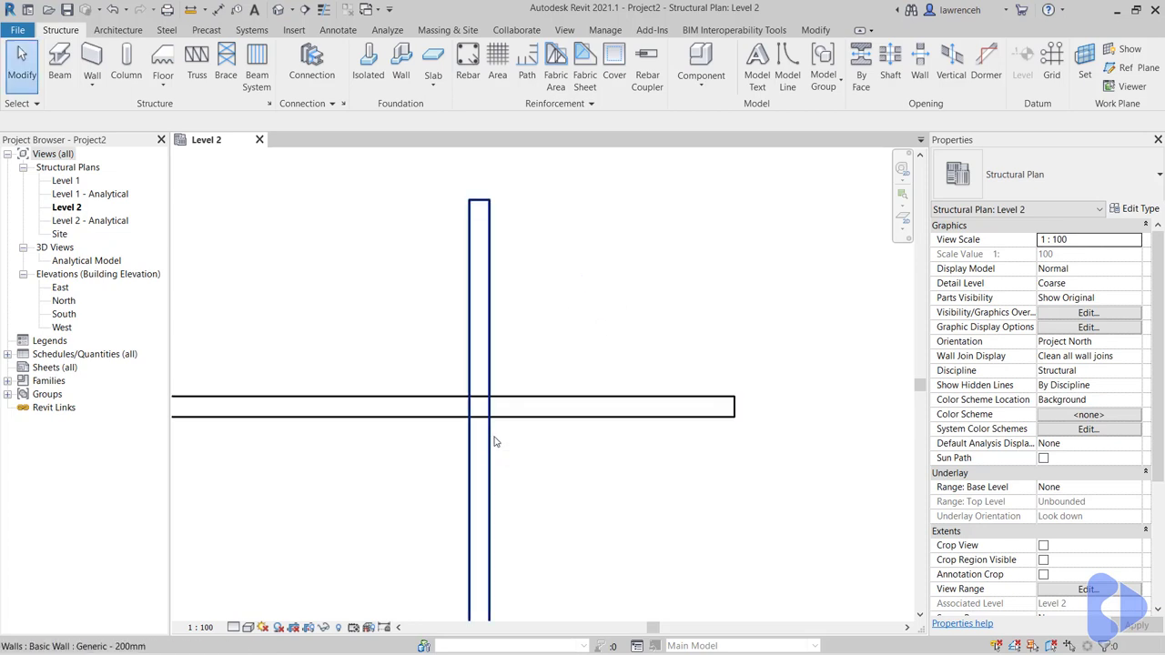
Join the geometry of the two crossing walls again, checking the horizontal wall's area and volume before and after.
click(525, 424)
middle_drag(533, 413, 616, 422)
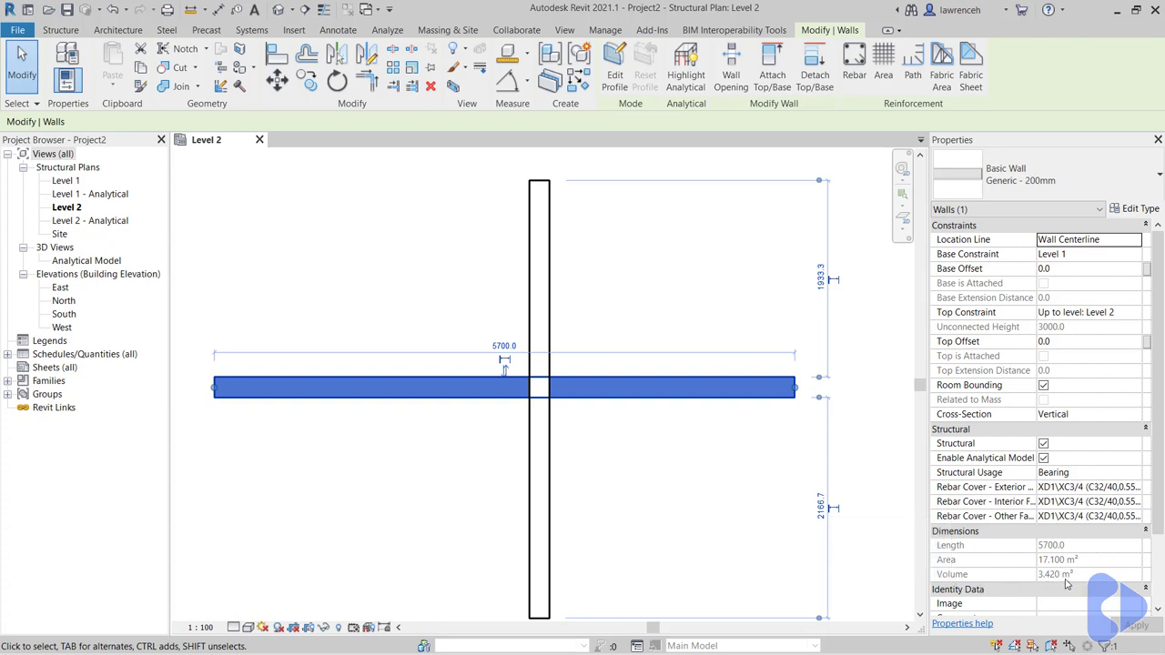
click(172, 87)
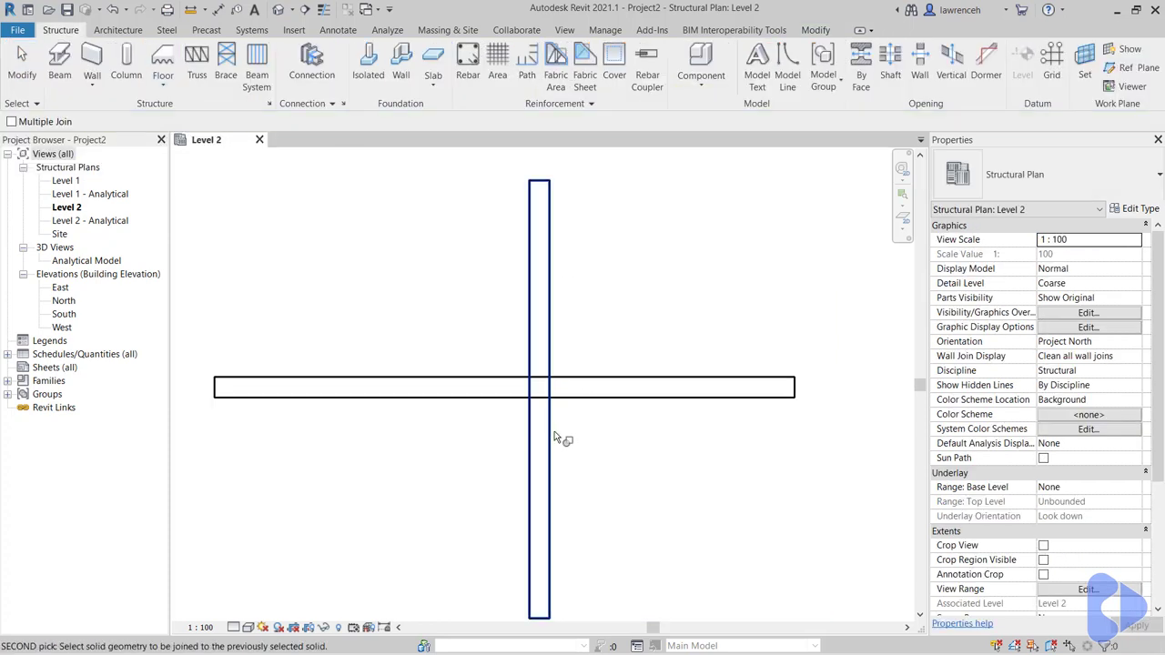
click(582, 397)
right_click(611, 319)
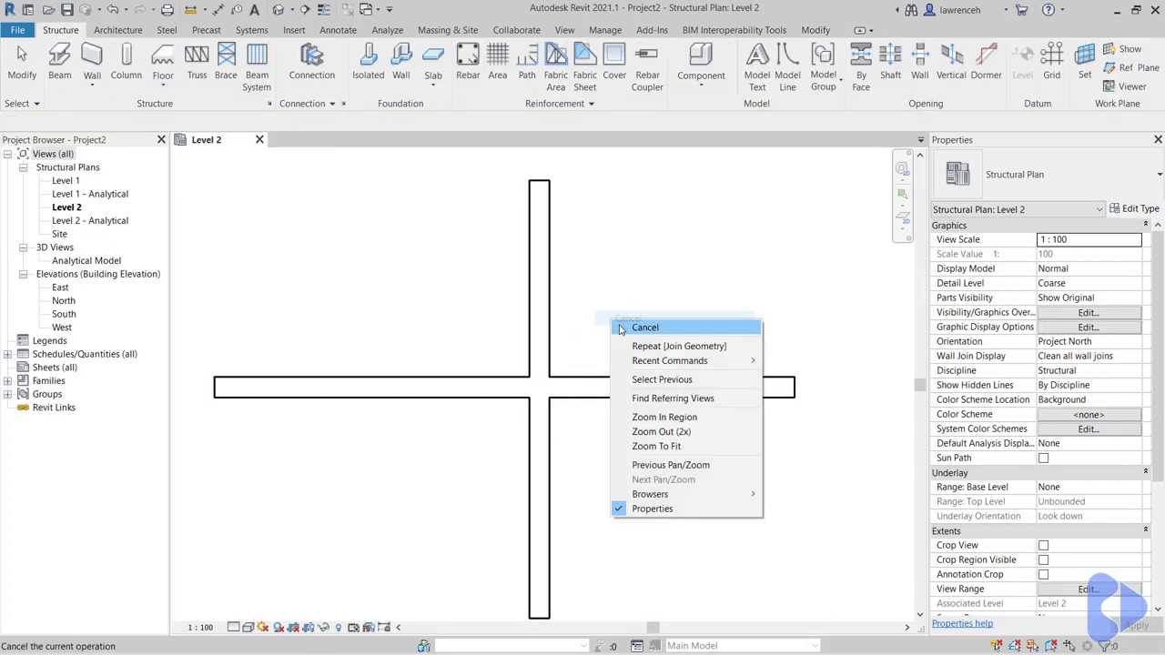
click(620, 329)
click(600, 389)
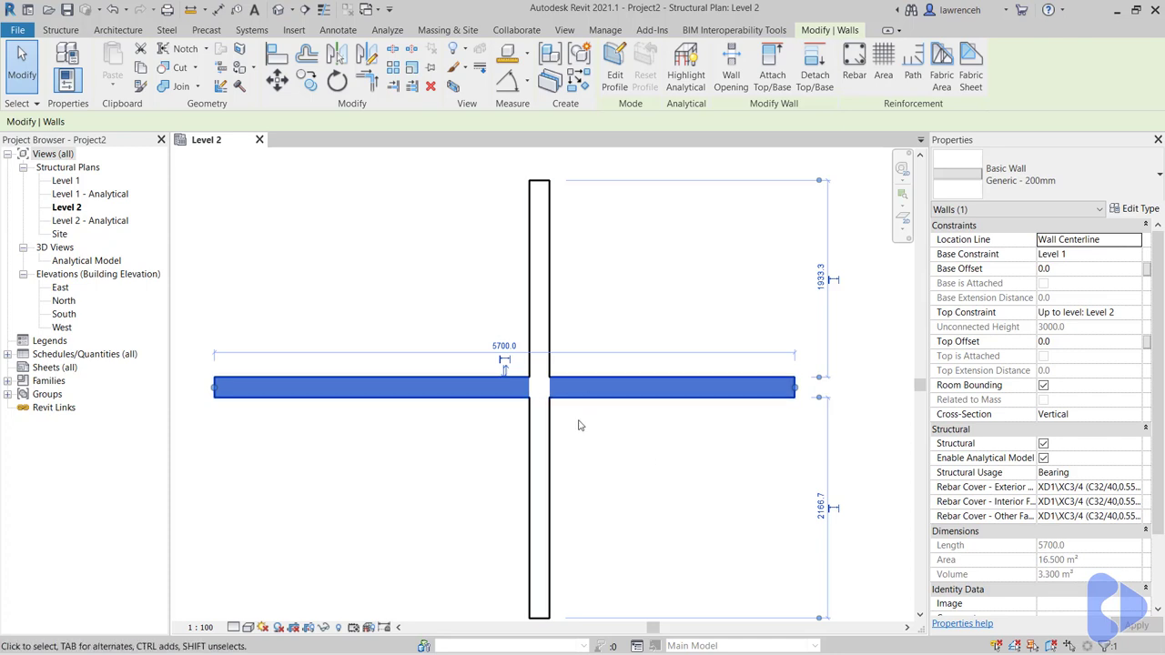
click(573, 430)
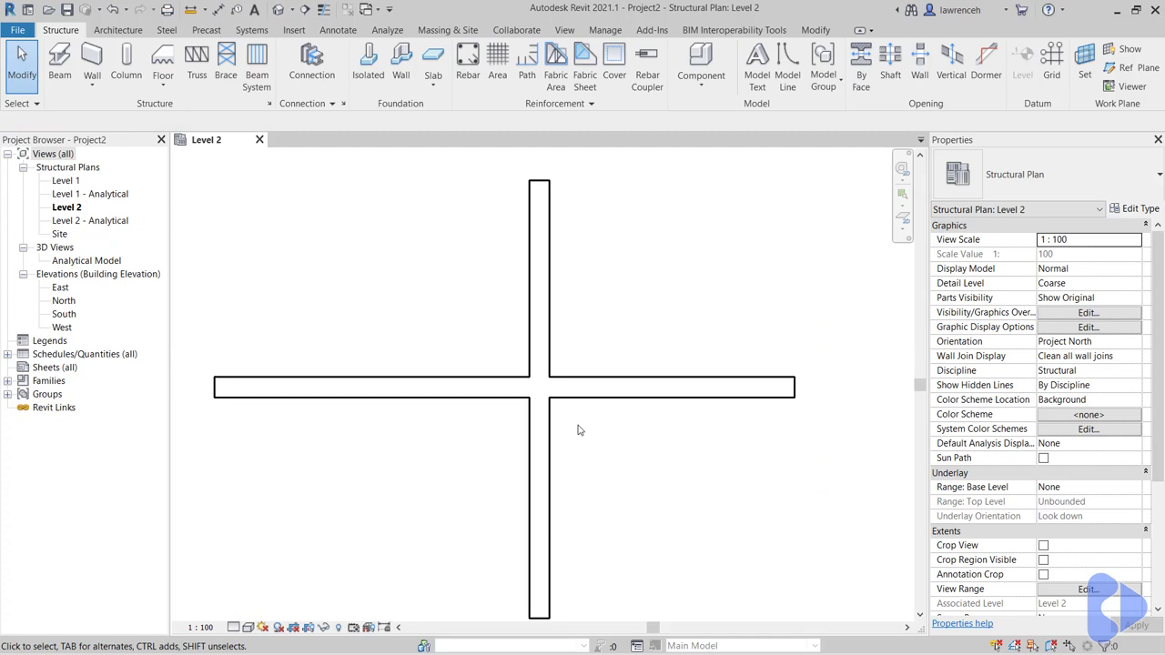
Switch the join order between the horizontal and vertical walls.
click(602, 398)
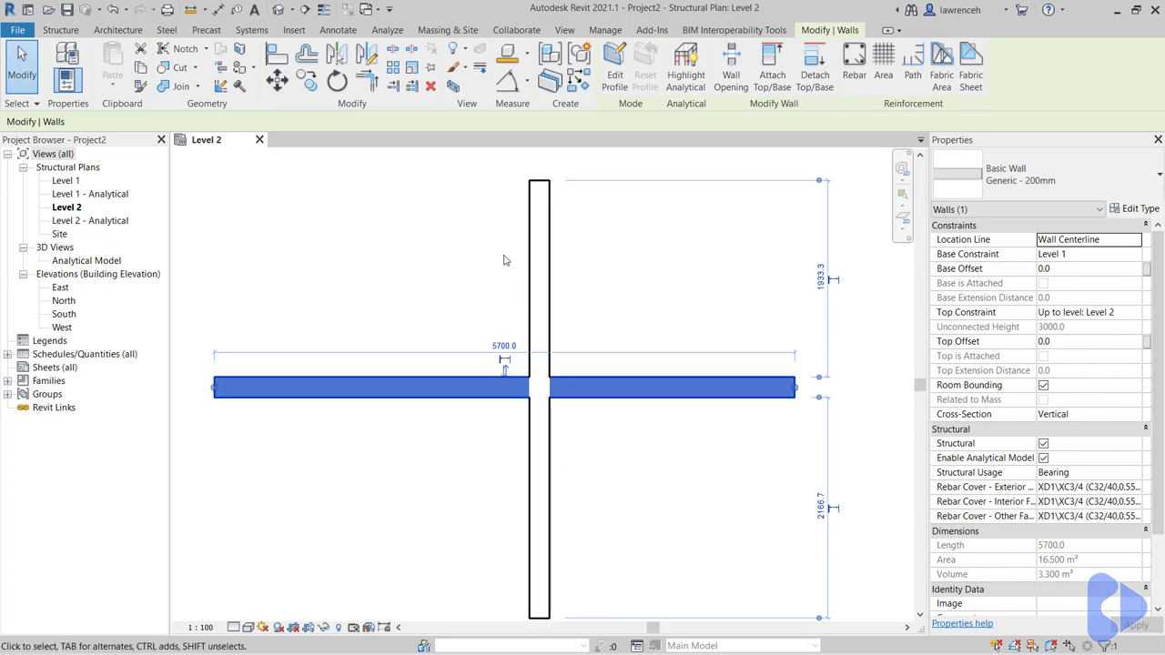
click(198, 87)
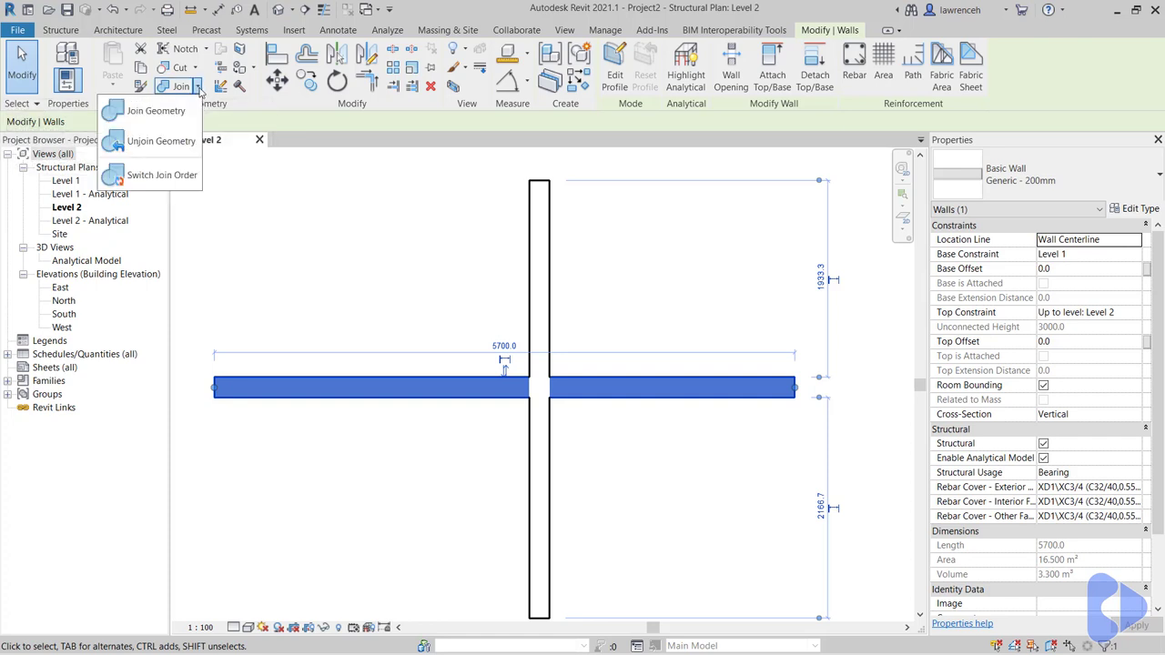
click(167, 181)
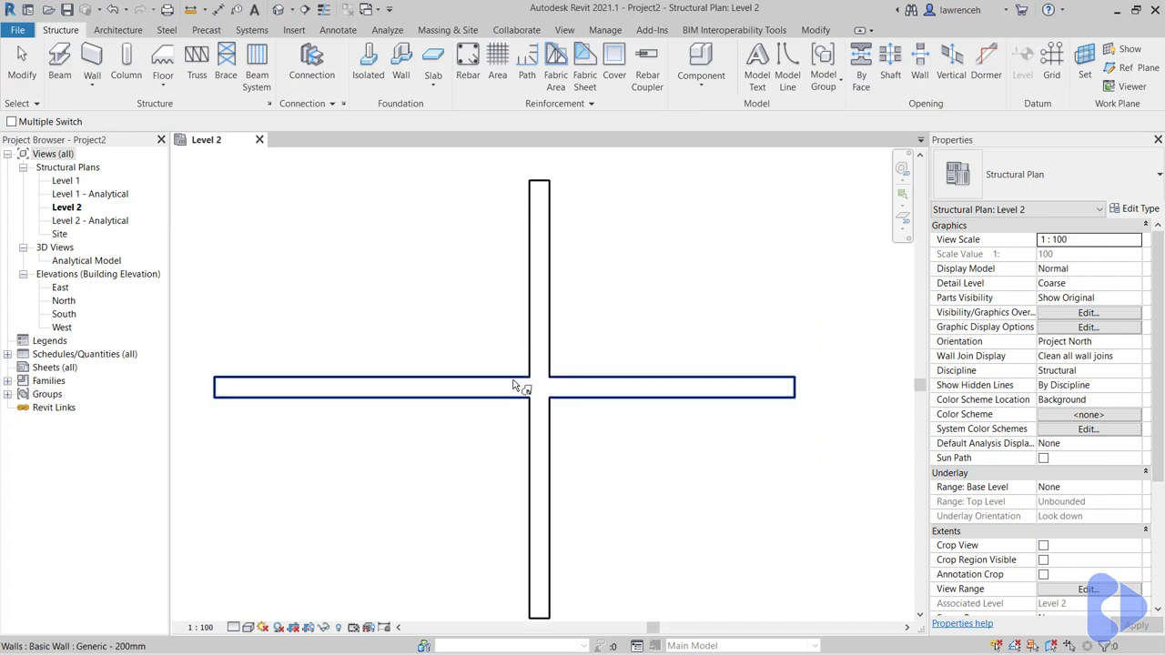
click(515, 383)
click(537, 381)
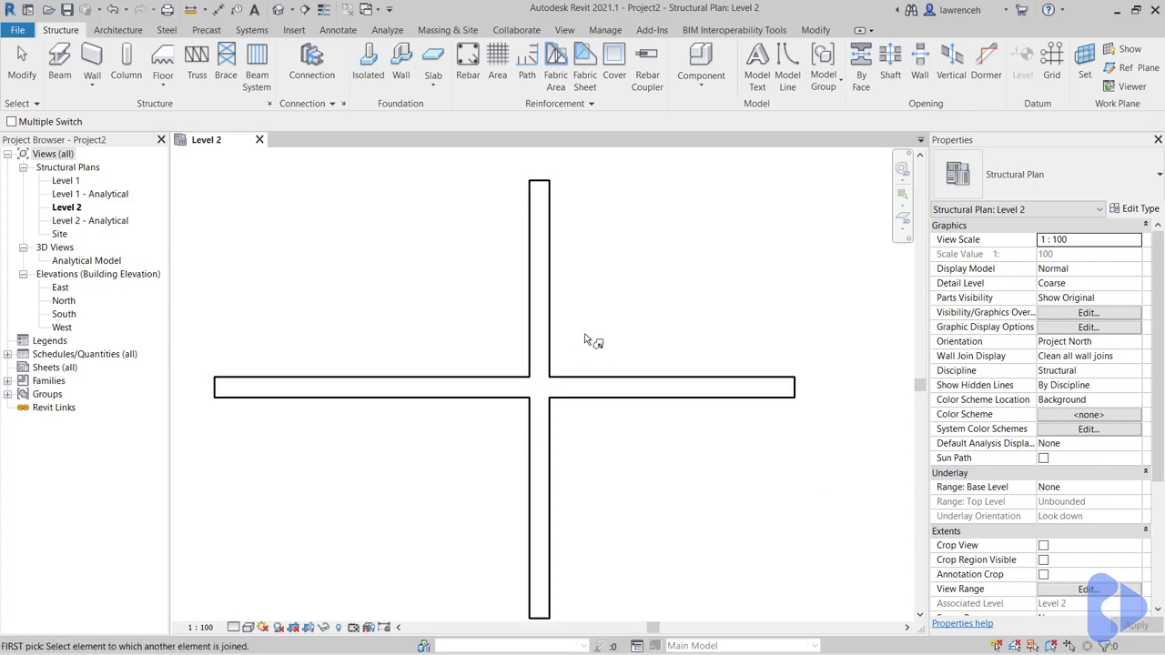
key(Escape)
Inspect the area and volume of the horizontal wall and of the vertical wall.
click(588, 386)
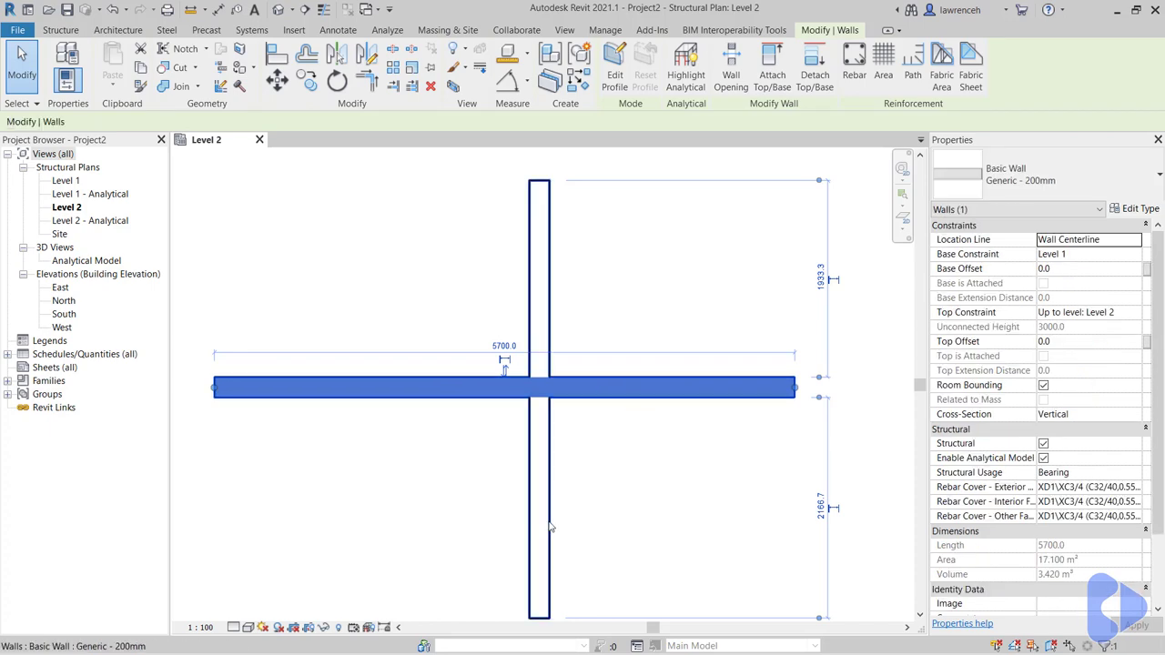
click(538, 478)
click(531, 459)
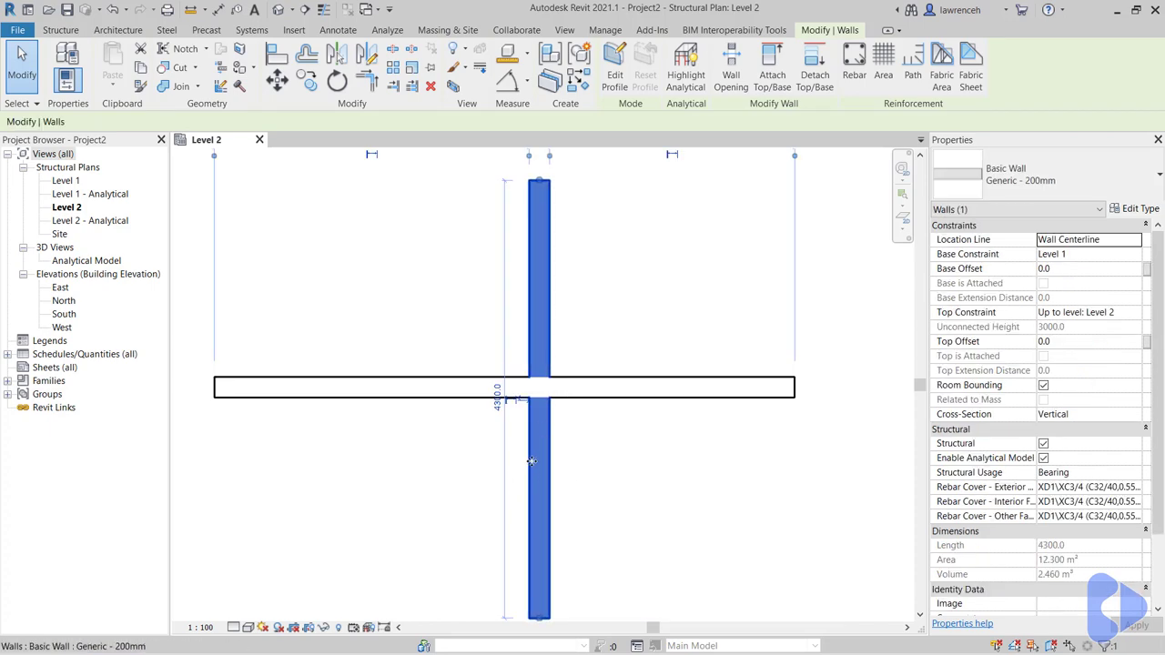
key(Escape)
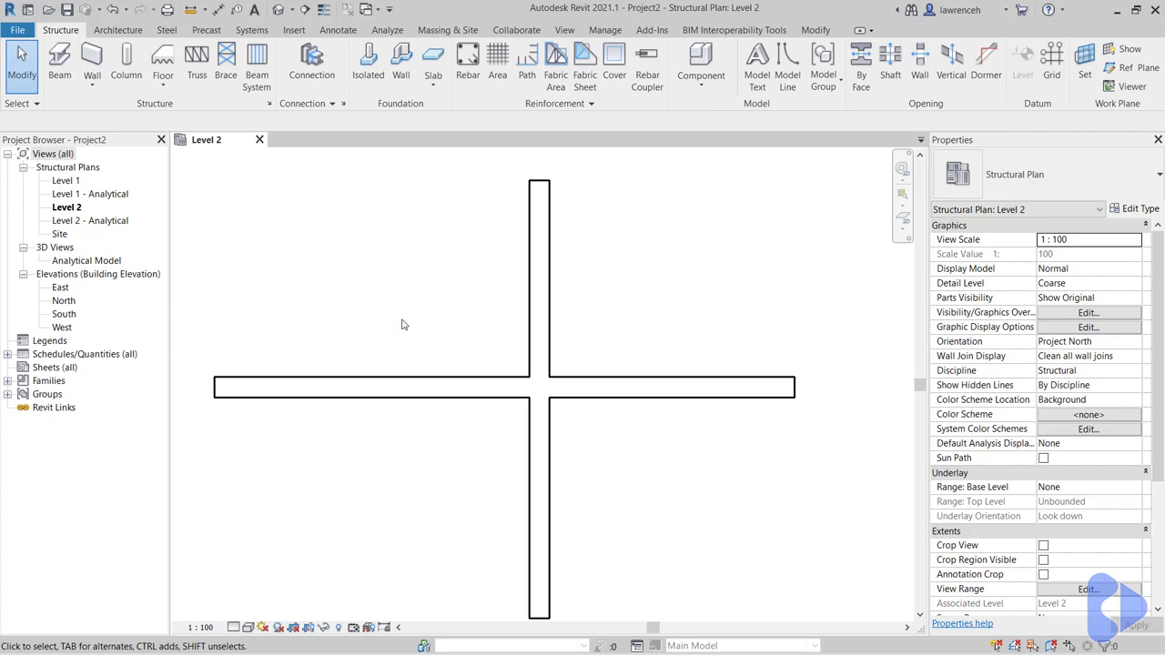
scroll(403, 325, down, 5)
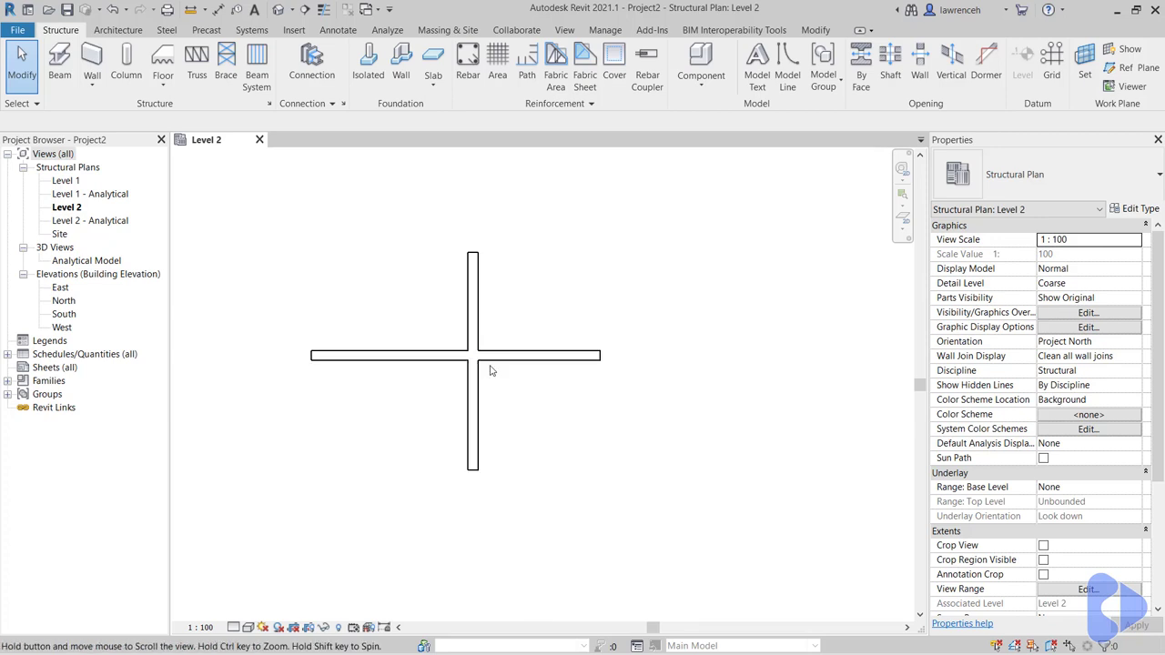
Draw a vertical Generic - 300mm structural wall about 3500 mm long to the right of the crossing walls.
middle_drag(489, 370, 307, 368)
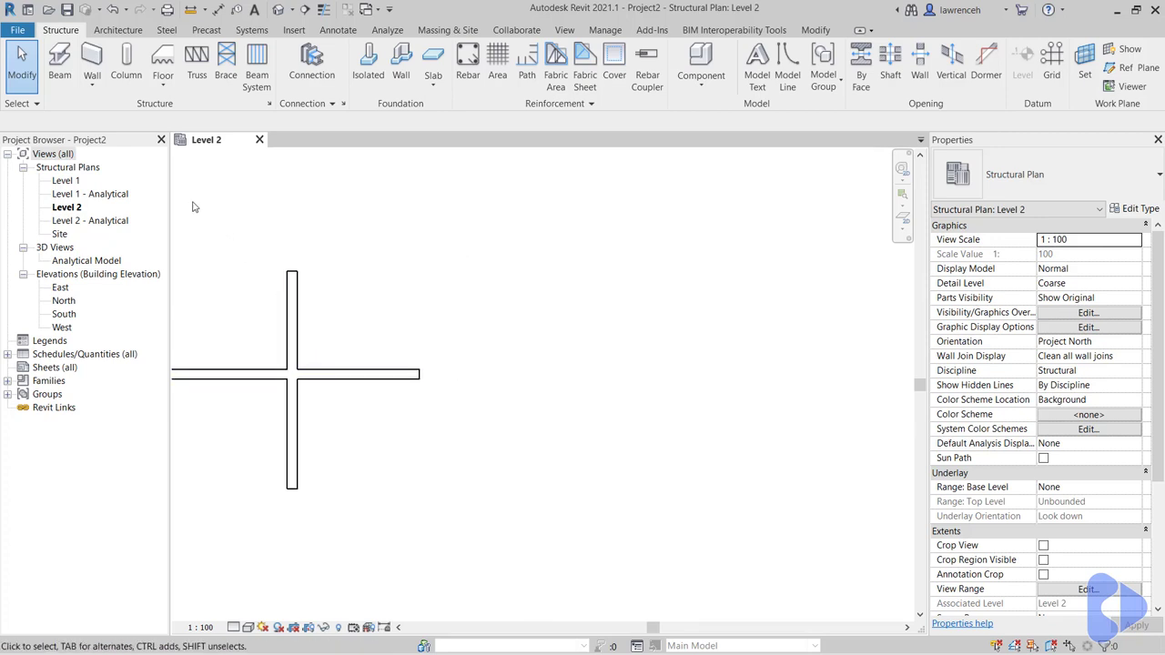
click(95, 56)
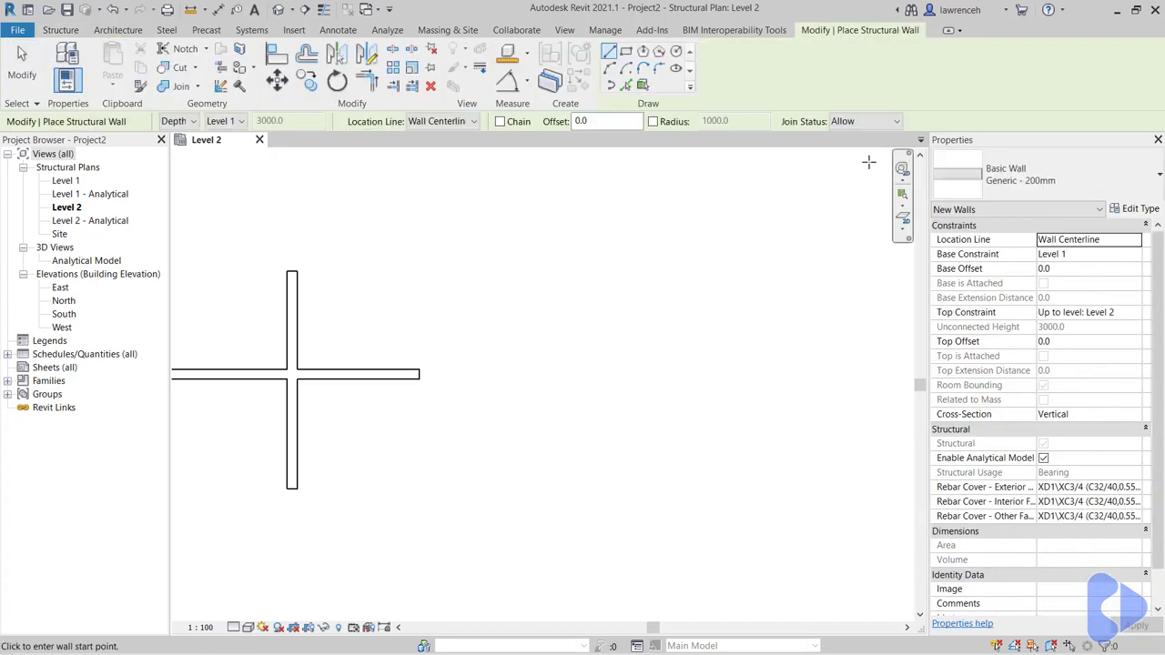
click(1046, 180)
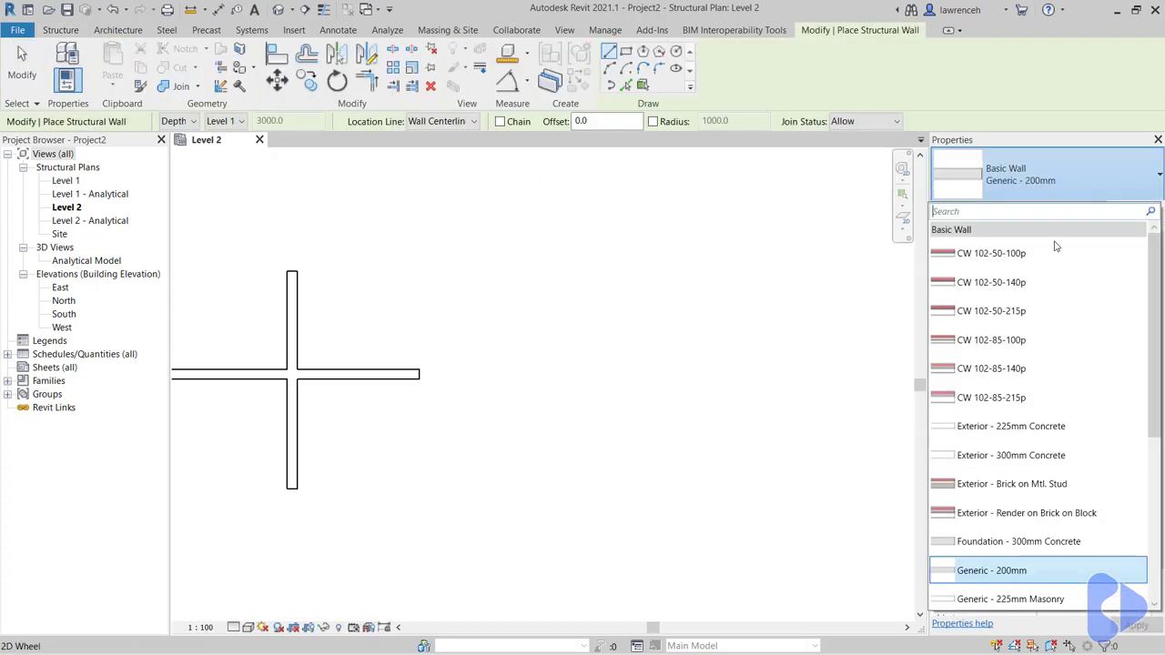
scroll(1042, 337, down, 3)
scroll(1044, 349, down, 1)
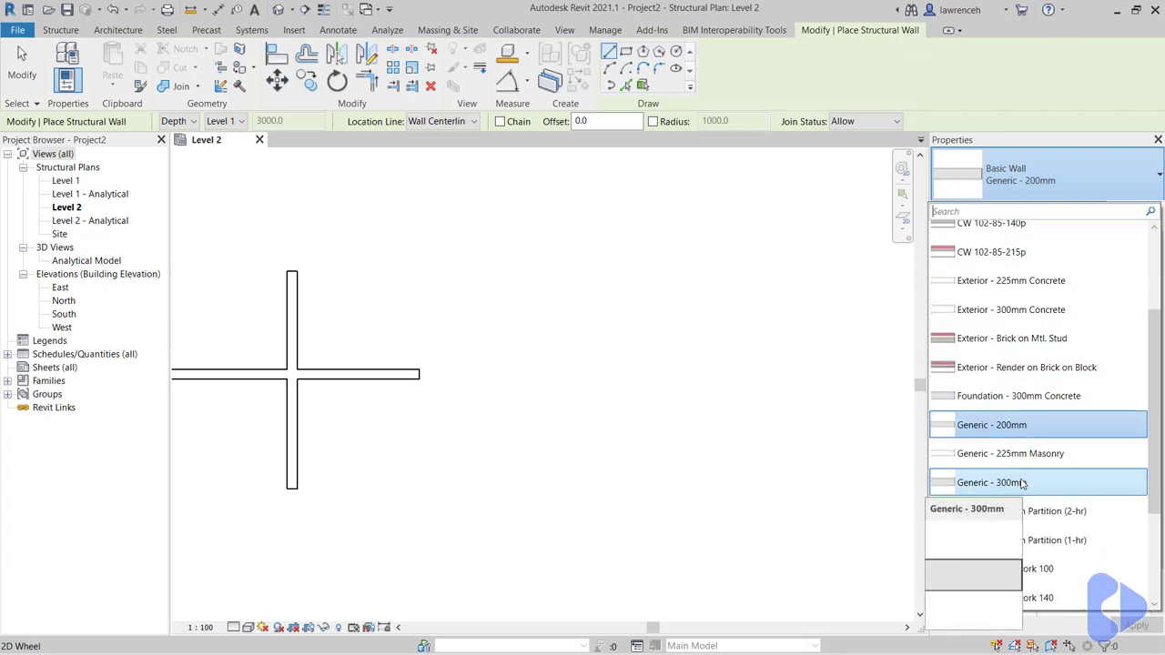
click(1022, 483)
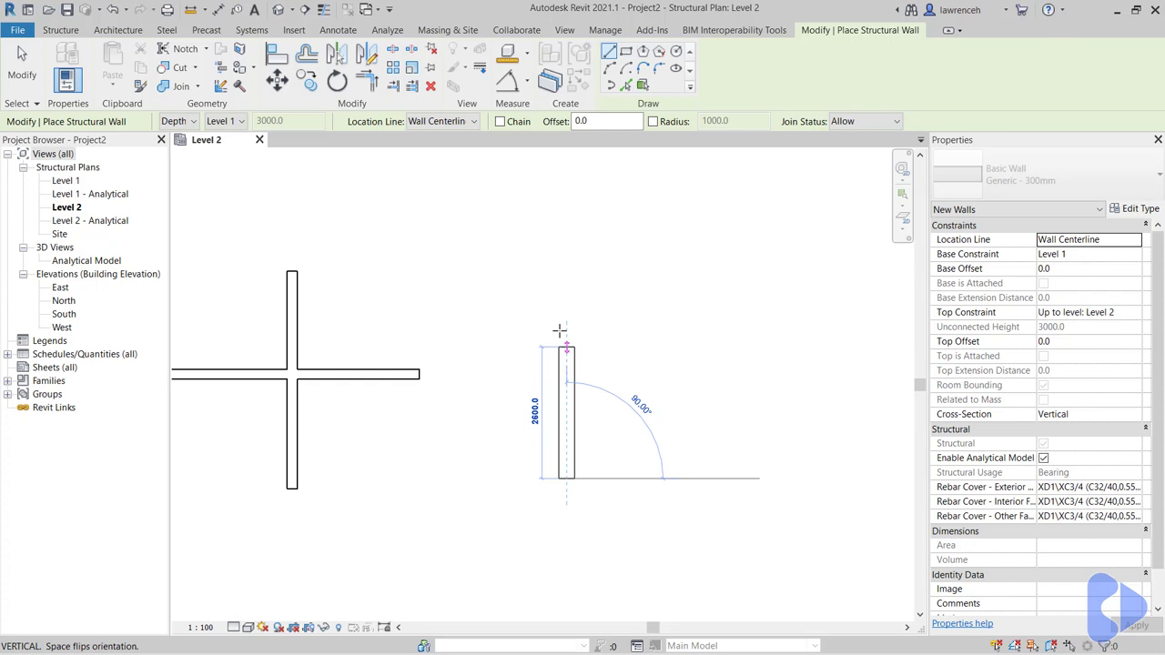
click(566, 301)
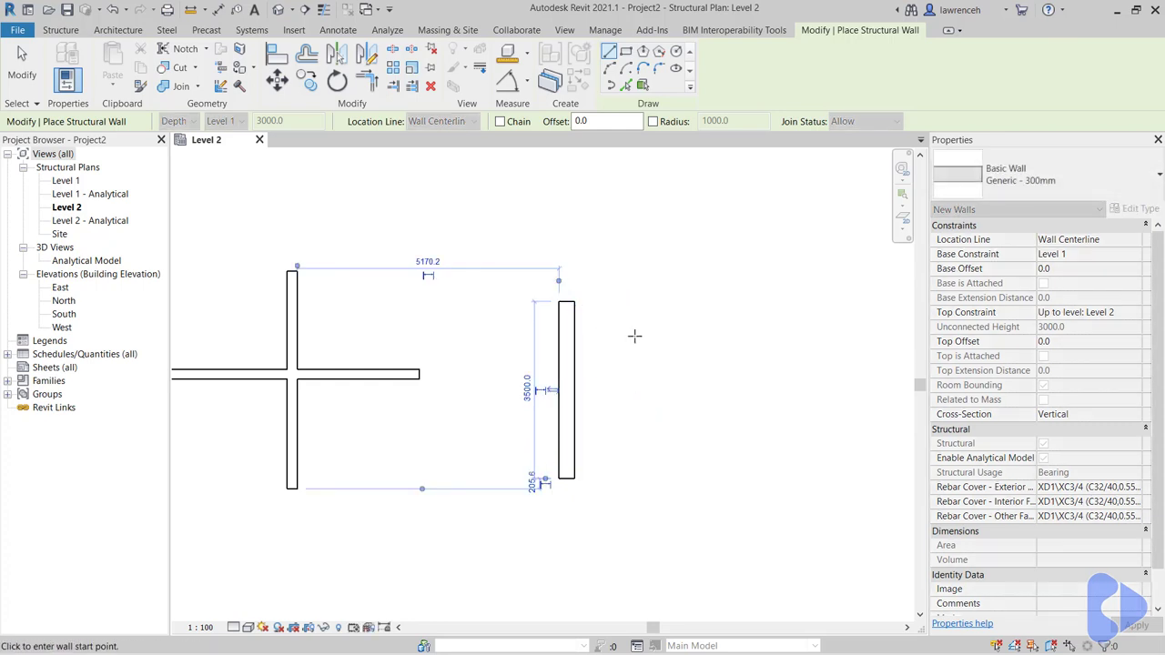
Draw an Interior - Blockwork 190 wall about 4600 mm long from the 300 mm wall's upper end, sloping down to the right at 45°.
click(1104, 190)
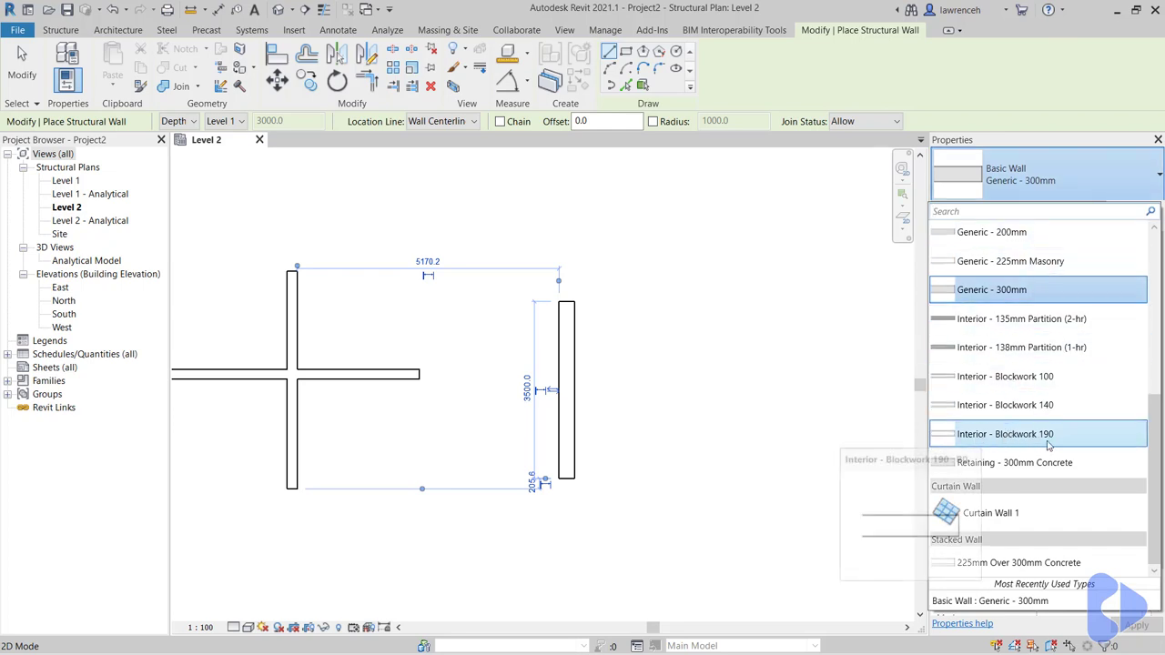
click(1040, 443)
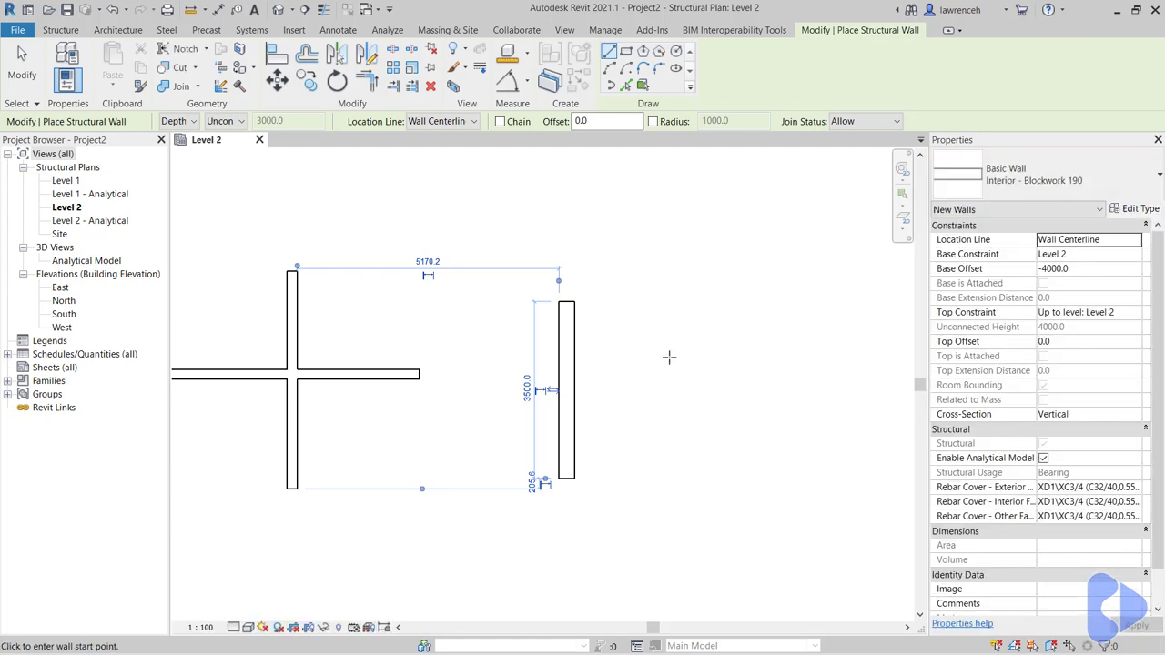
click(566, 302)
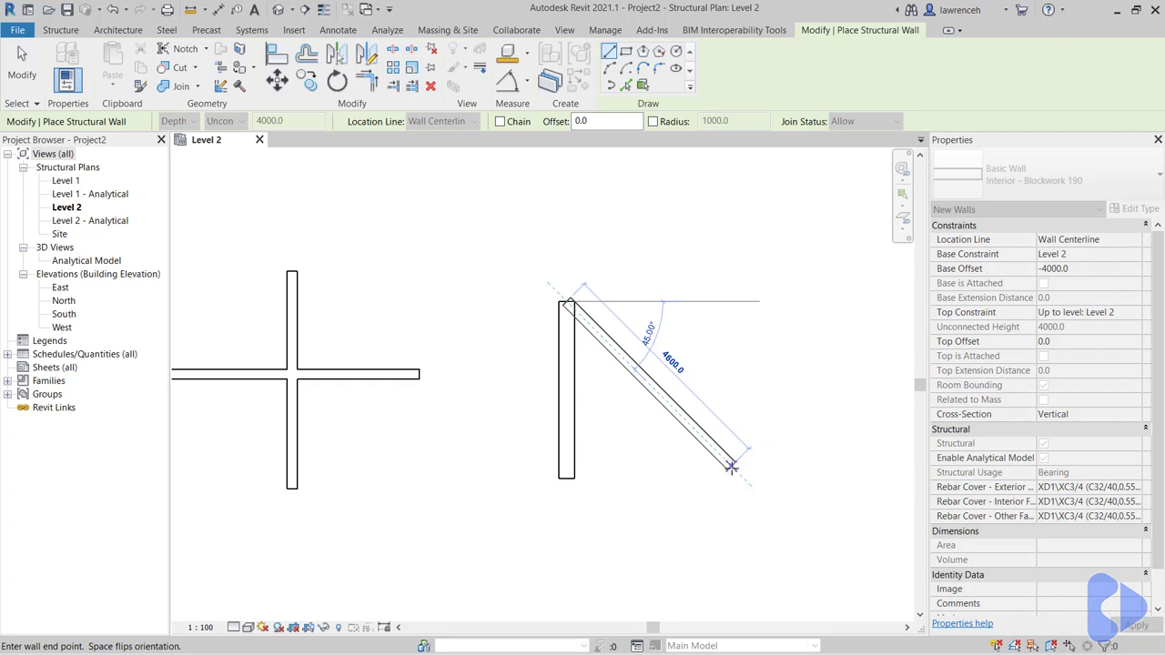
click(731, 466)
key(Escape)
key(Escape)
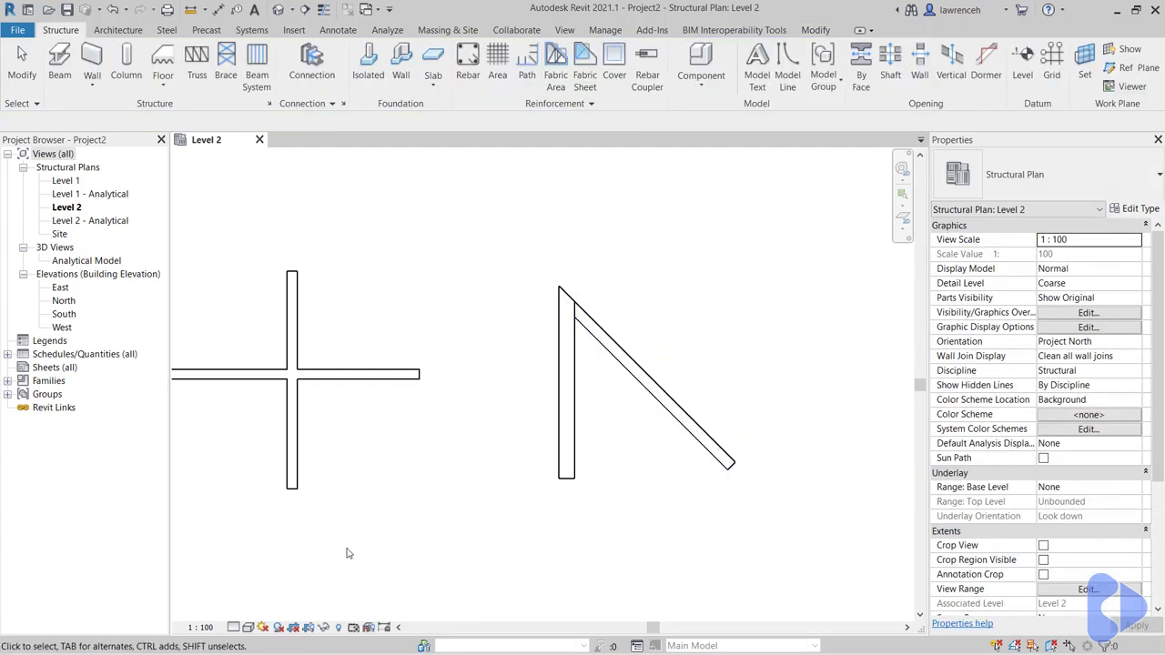
Pick the corner join between the vertical 300 mm wall and the angled blockwork wall for editing with Wall Joins.
scroll(608, 468, up, 2)
middle_drag(607, 468, 597, 462)
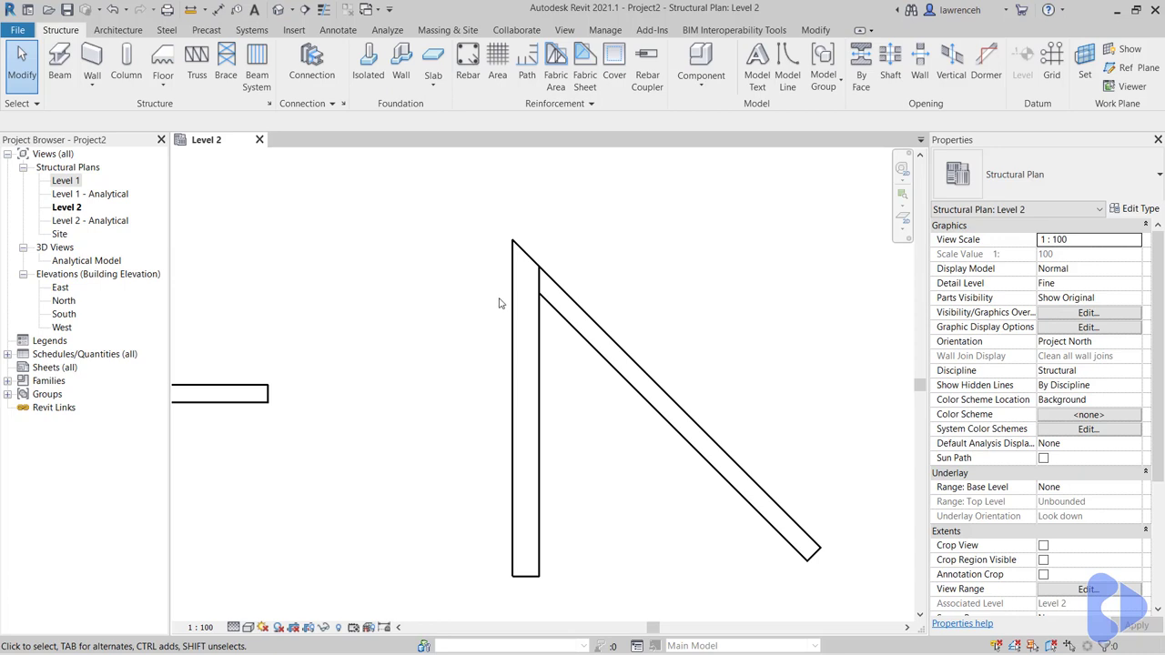
click(524, 302)
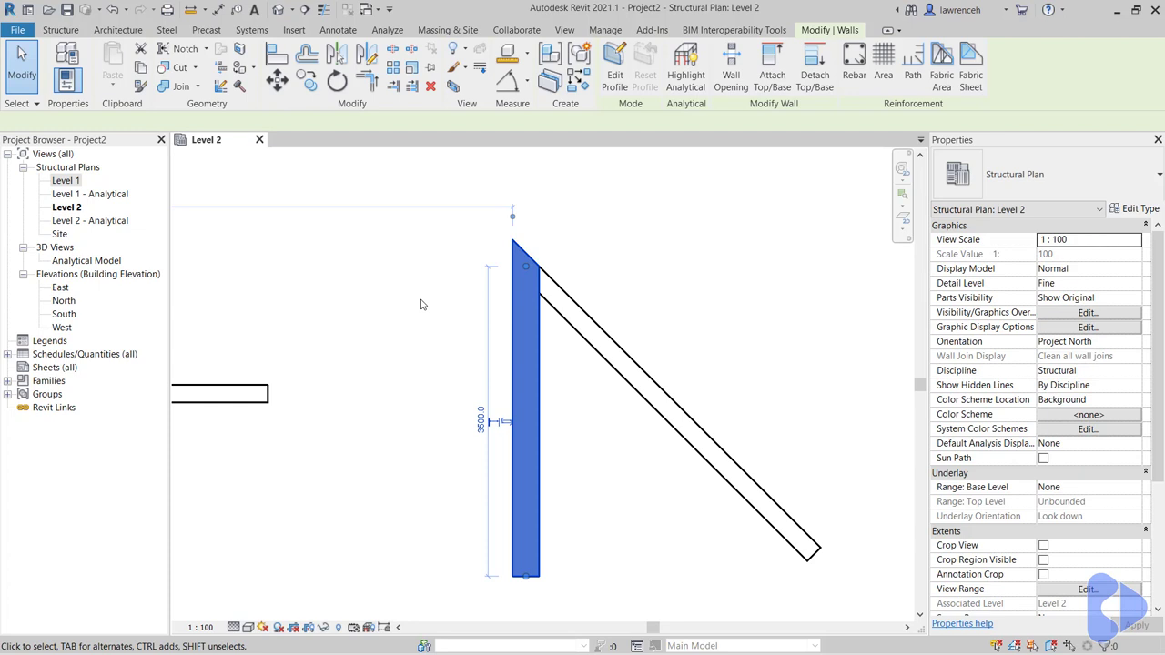
click(525, 396)
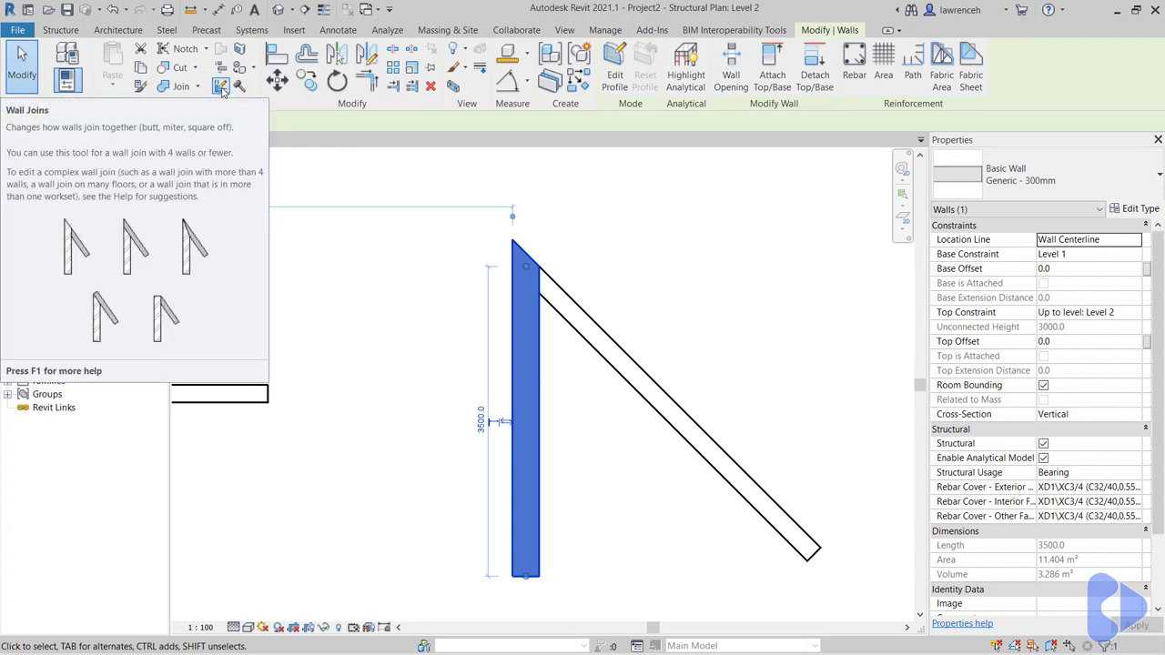
click(221, 86)
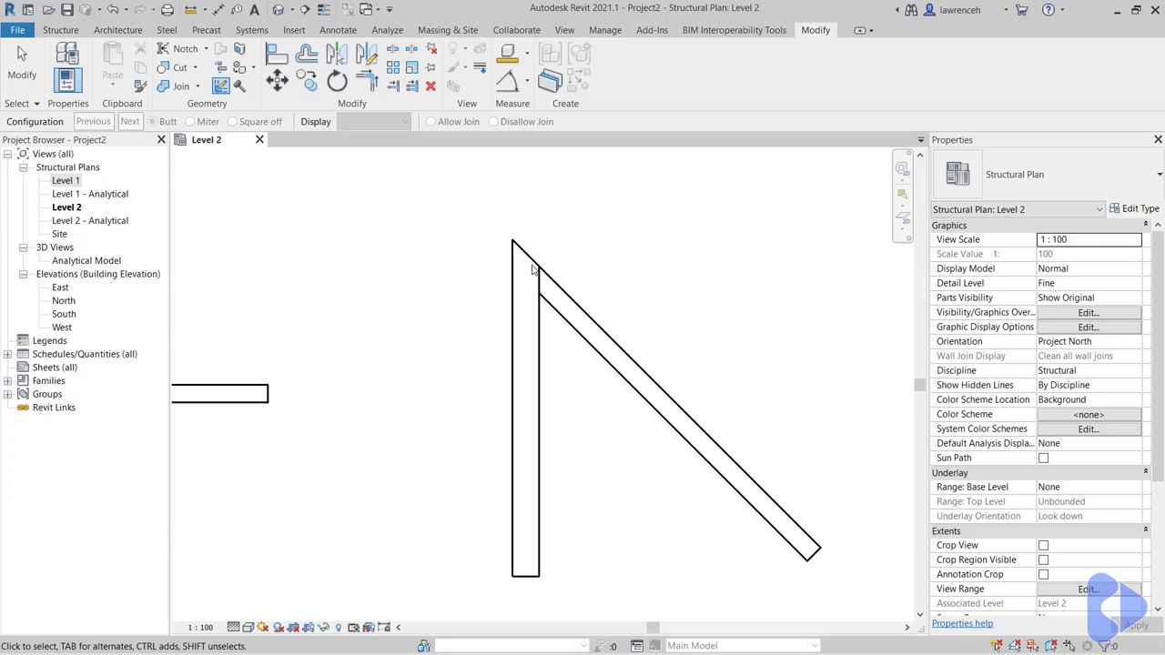
scroll(531, 264, down, 1)
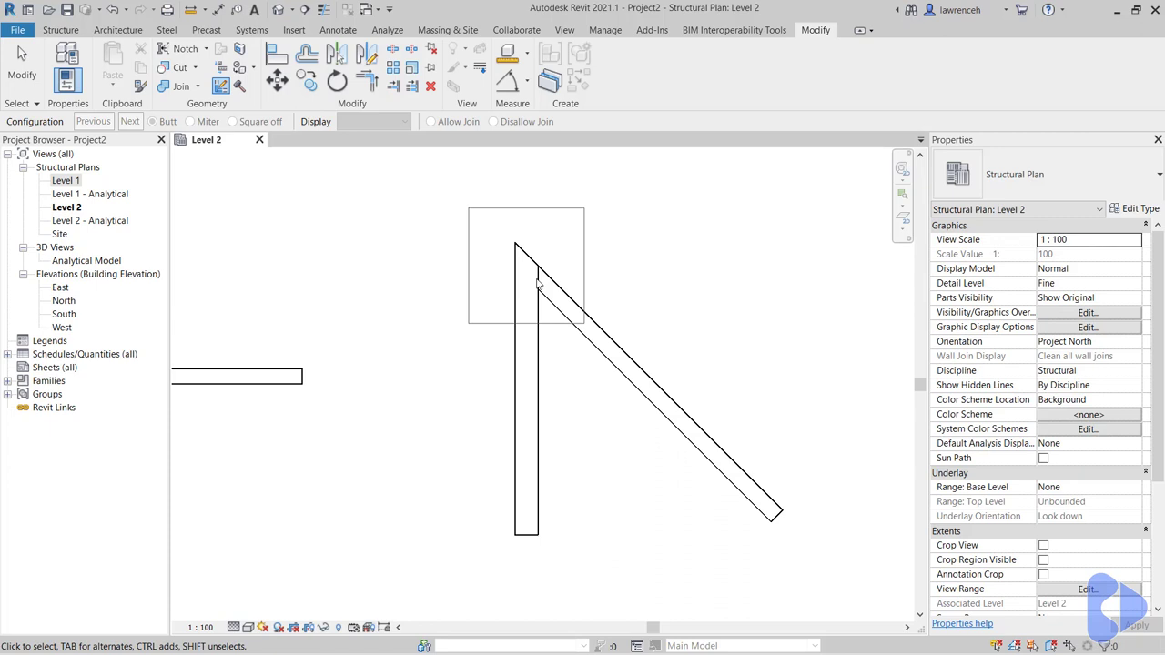
click(537, 284)
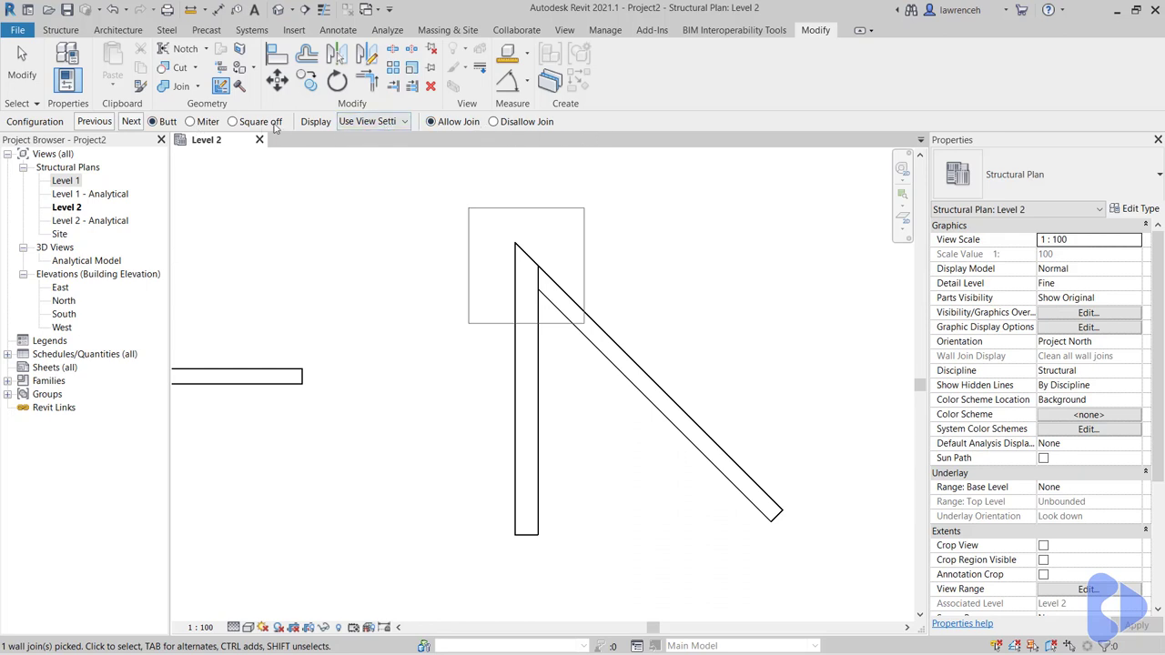
scroll(527, 205, up, 3)
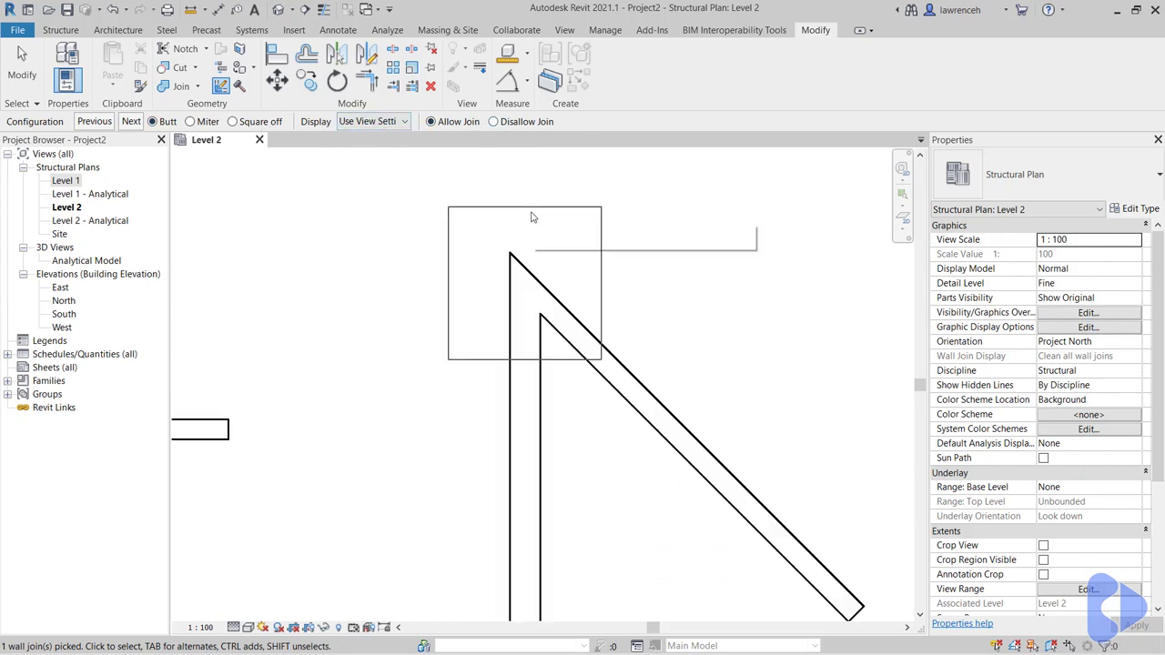
scroll(528, 277, up, 3)
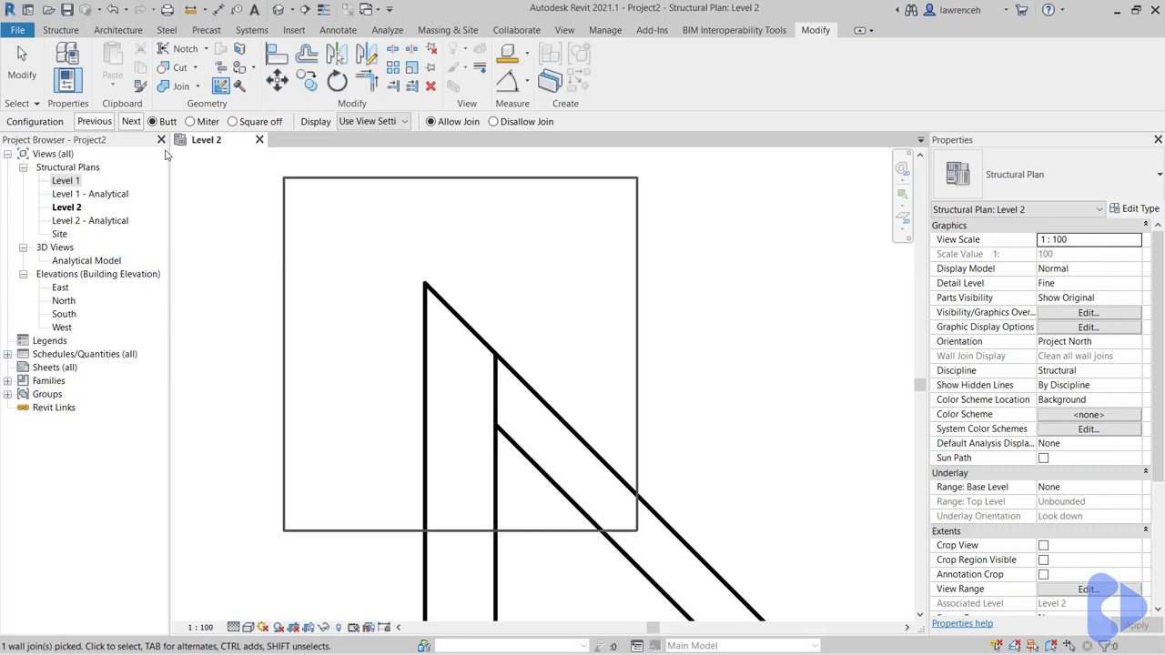
Try the next butt configuration and the Miter option on the picked corner join.
click(131, 122)
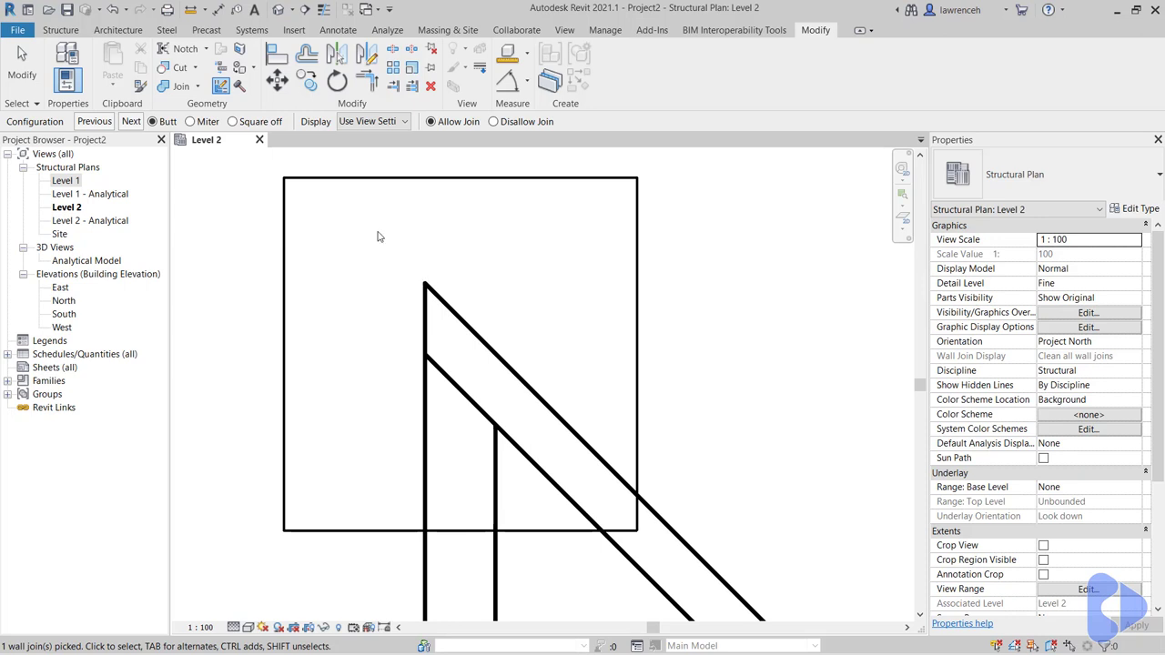
click(200, 124)
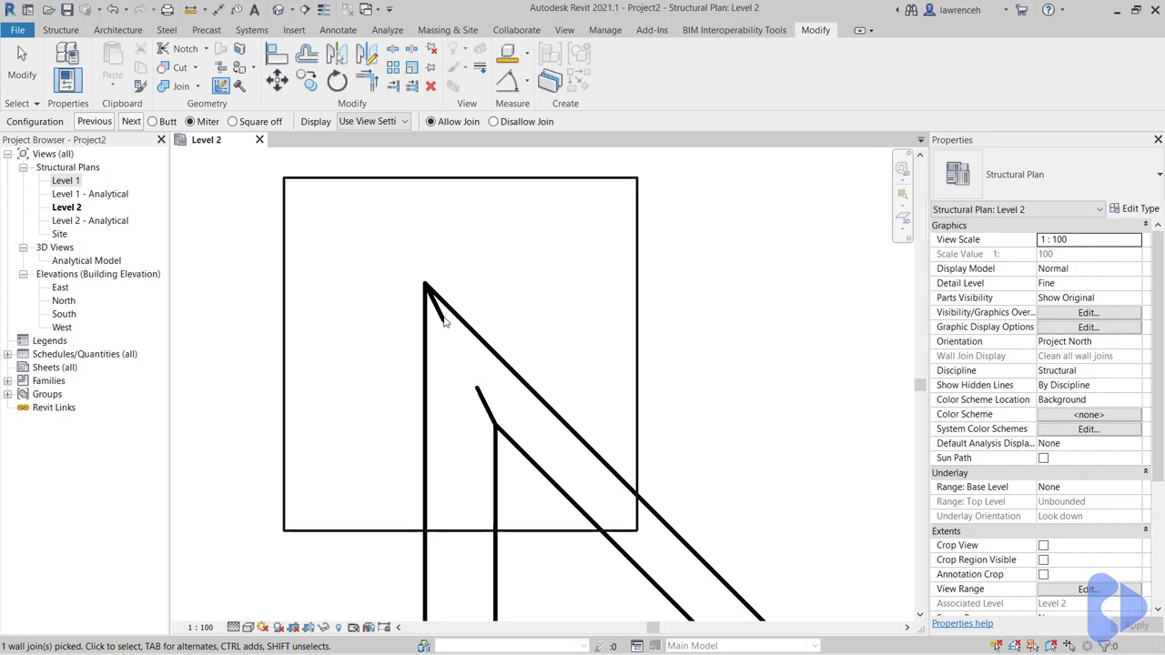
Set the corner join to Square off in its next configuration, with the angled wall ending against the vertical wall, and finish editing.
click(251, 123)
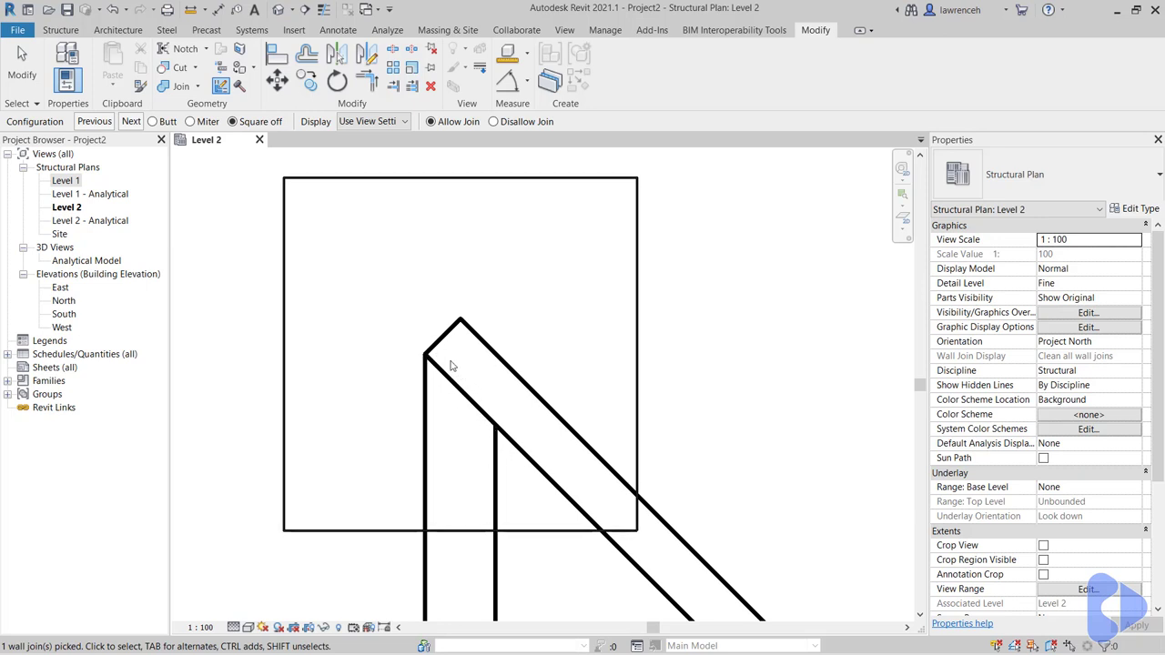
click(132, 121)
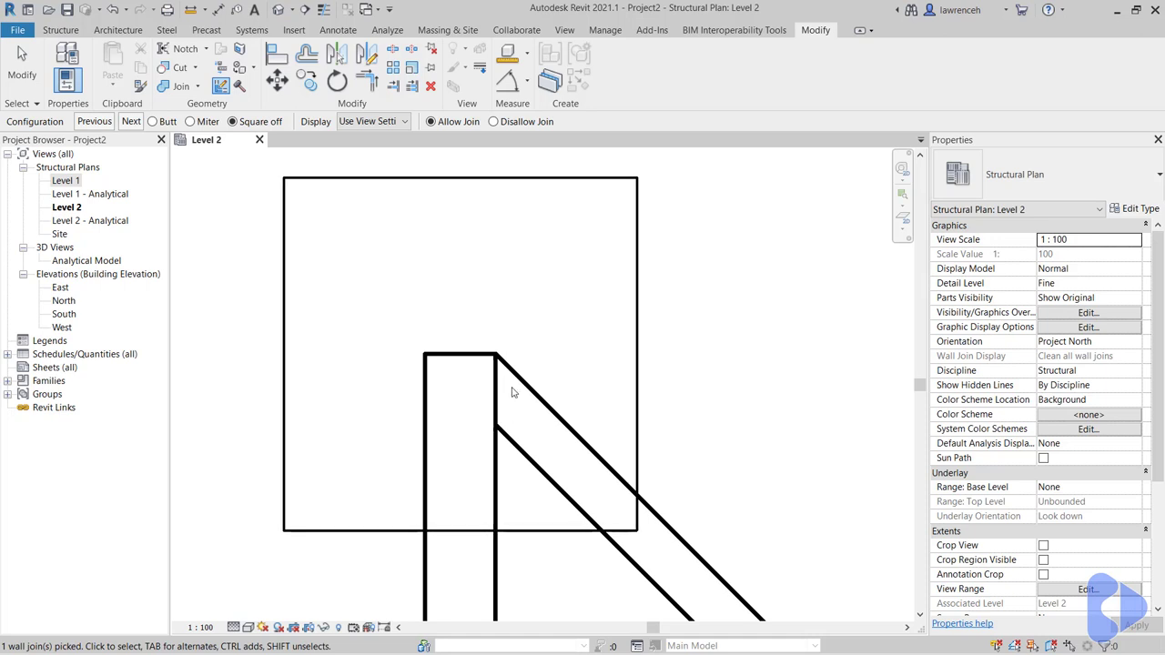
scroll(512, 392, down, 5)
key(Escape)
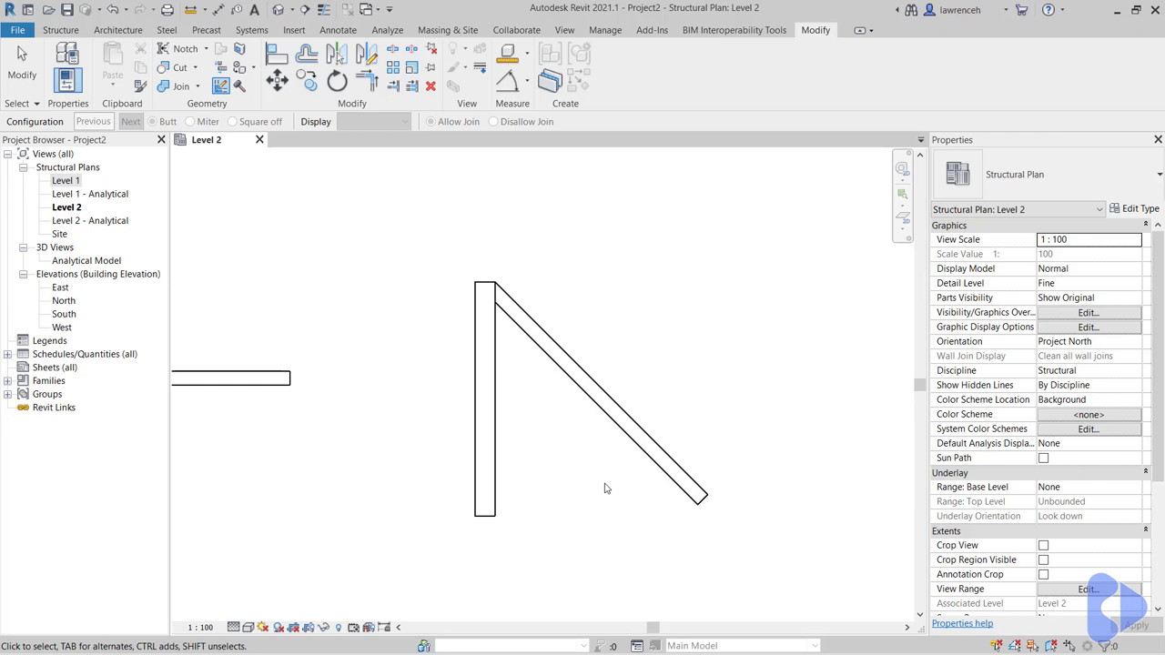
key(Escape)
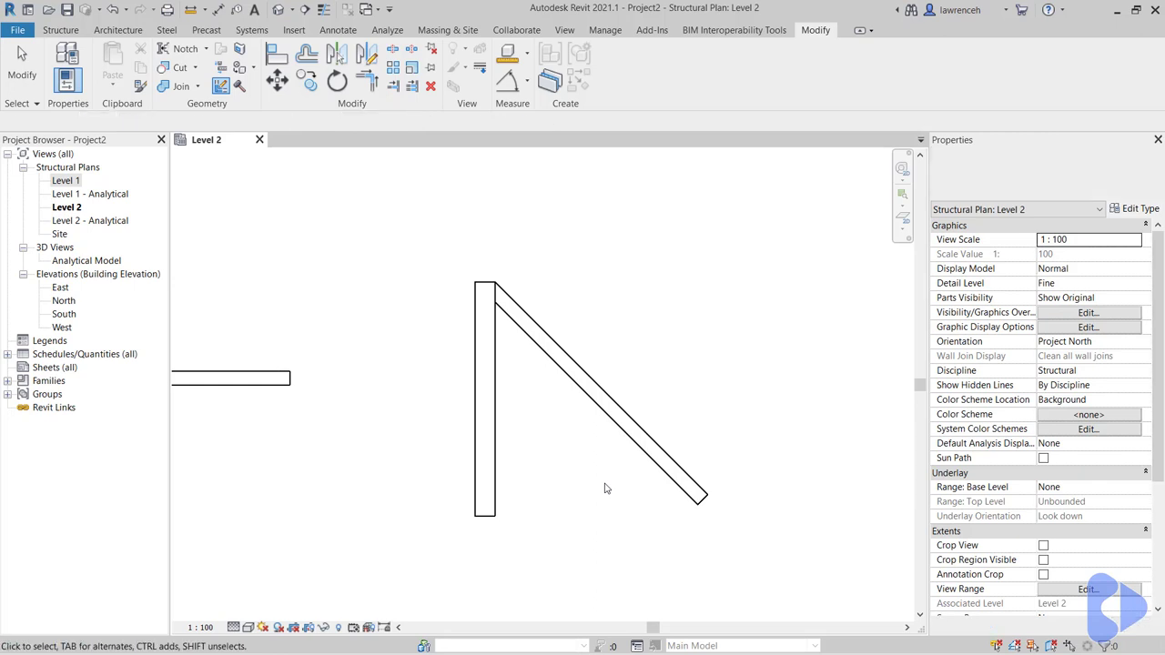